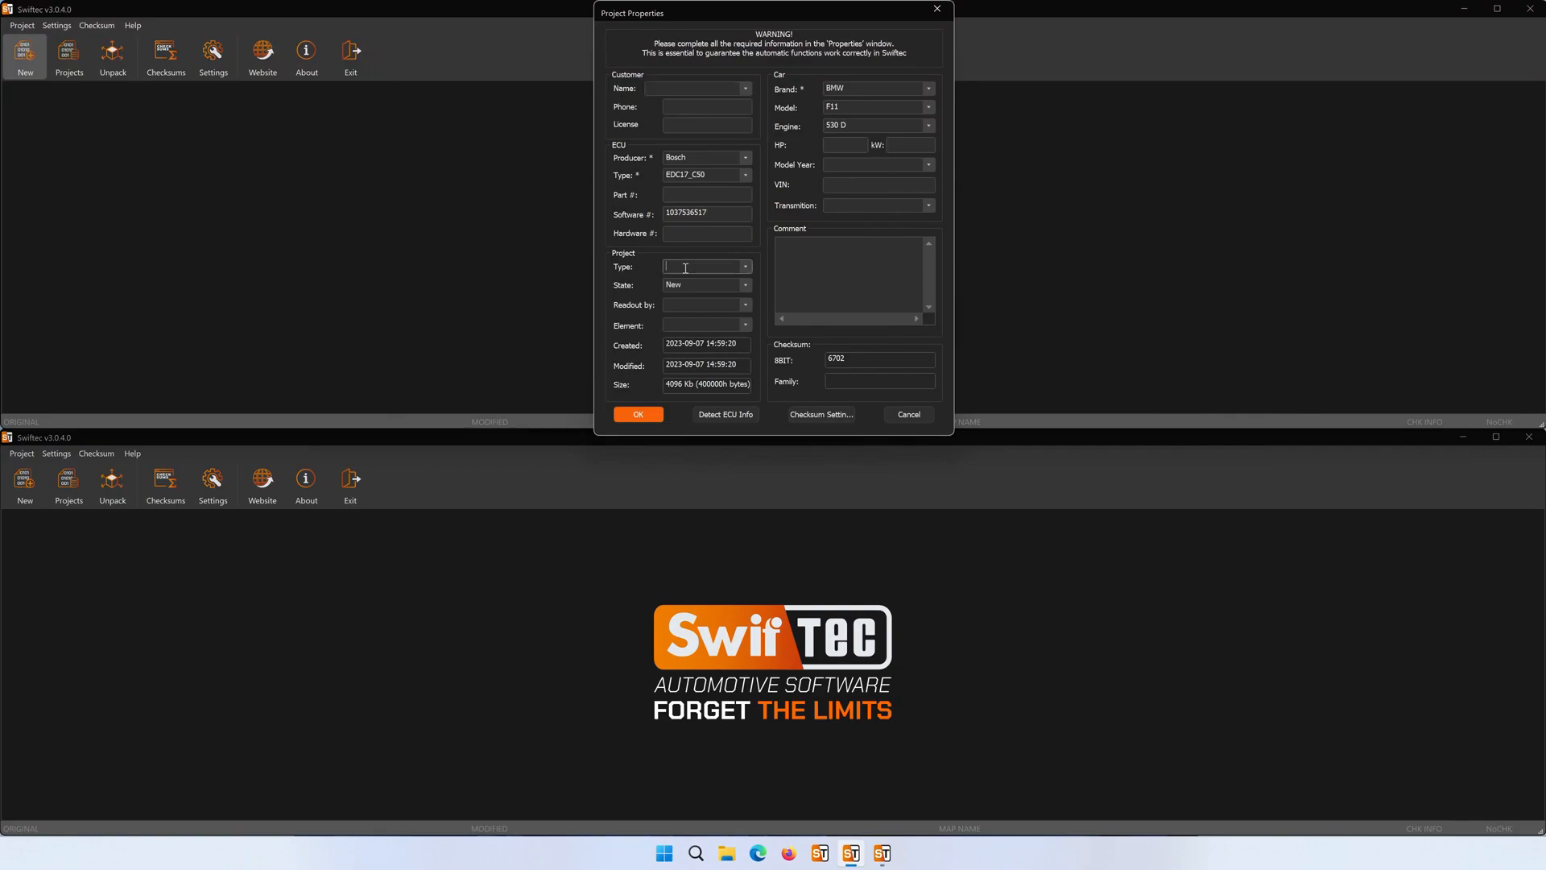
- Set the project type to TUNING and accept the properties of the BMW F11 530 D project
left_click(745, 267)
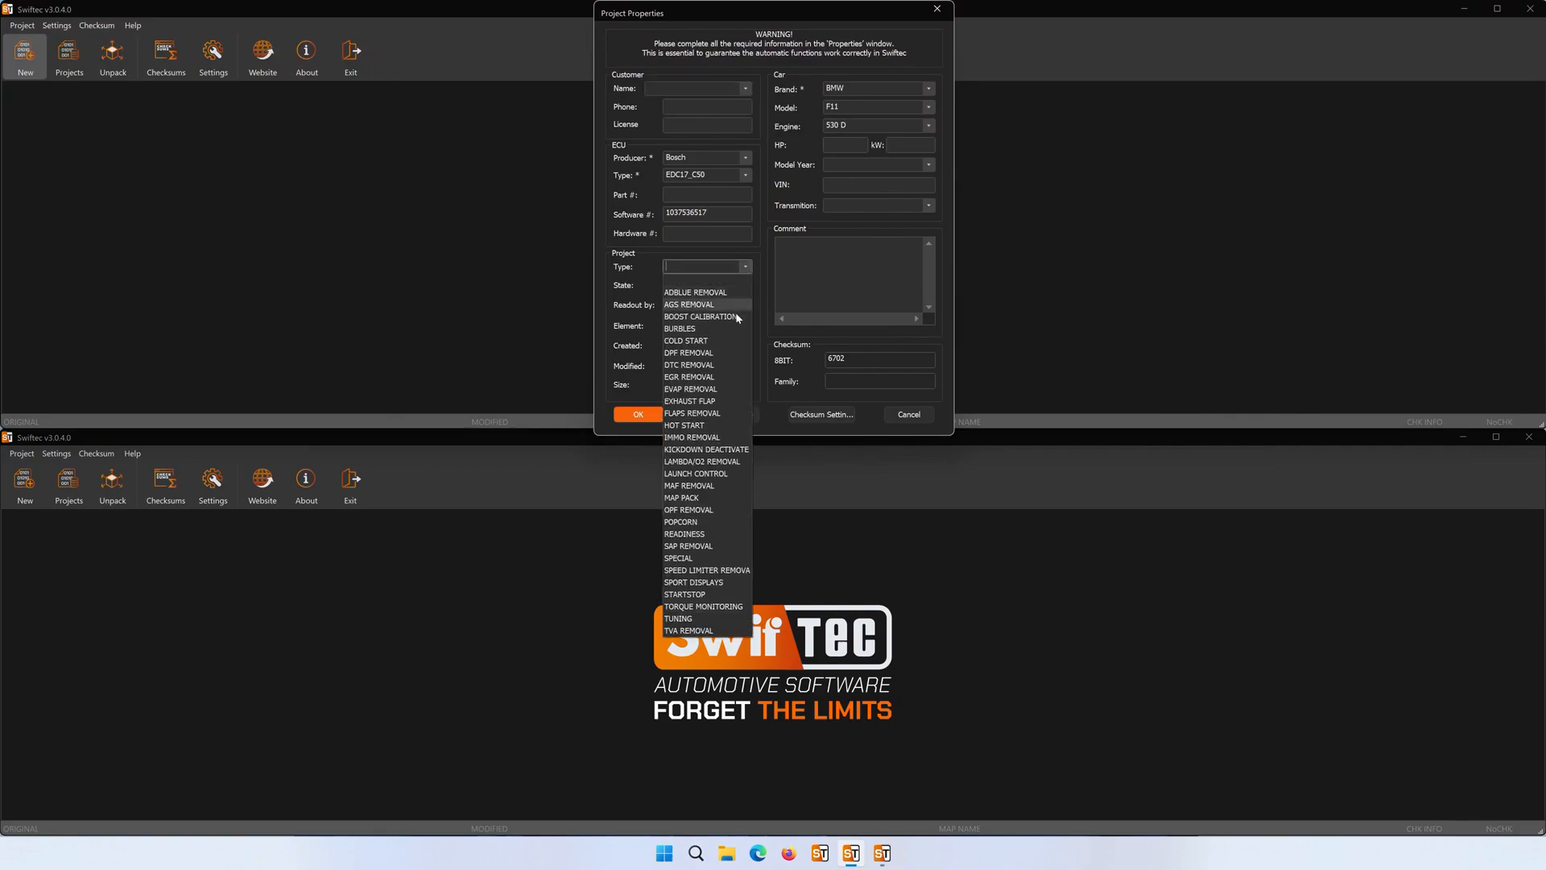
left_click(693, 618)
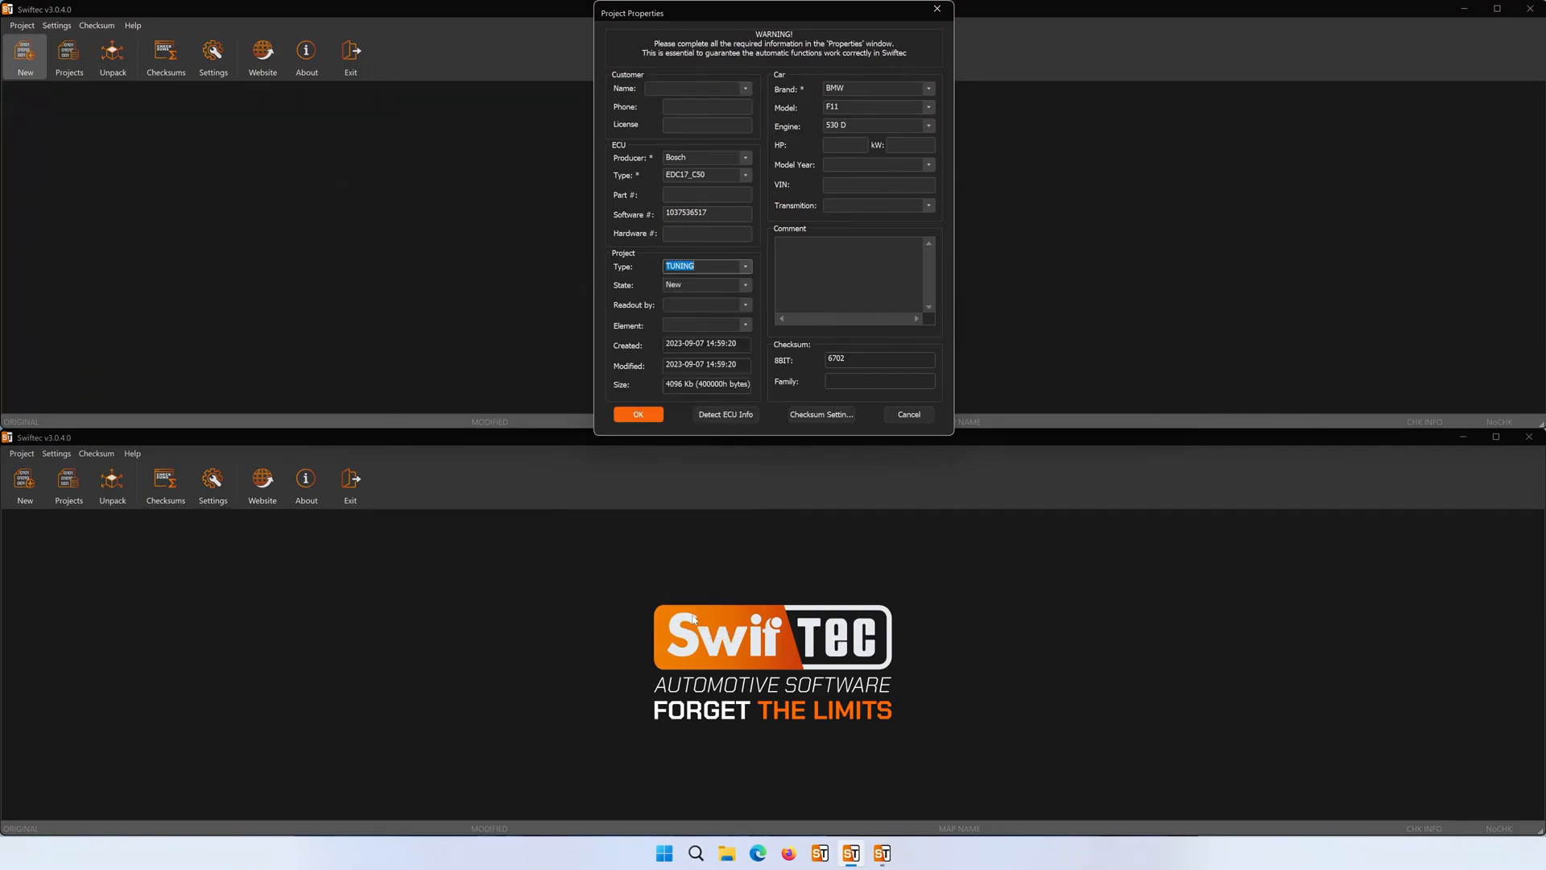
left_click(640, 415)
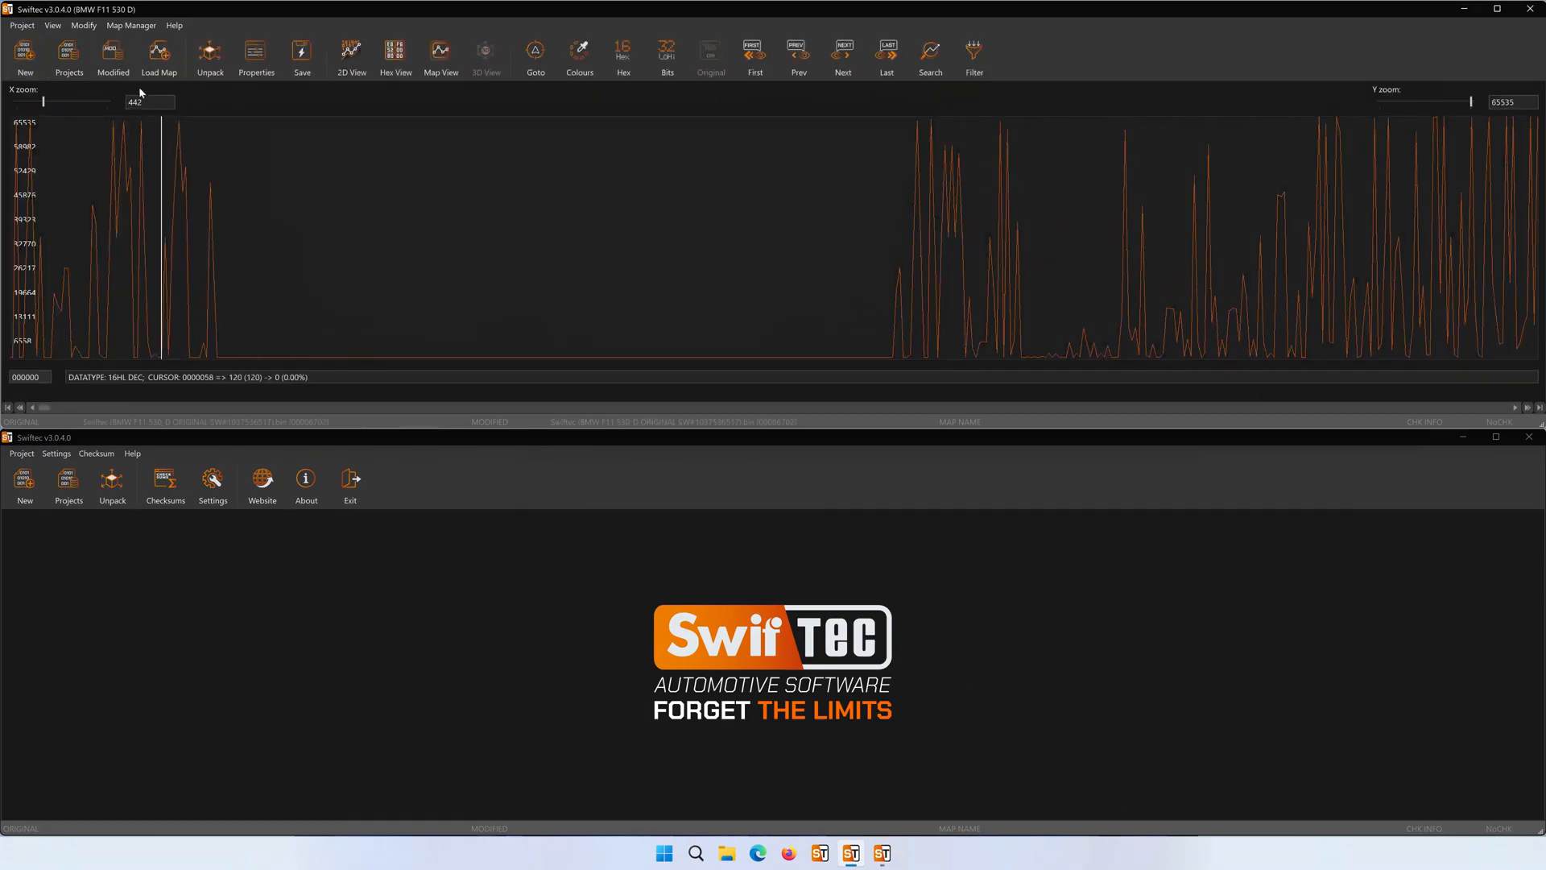
left_click(113, 56)
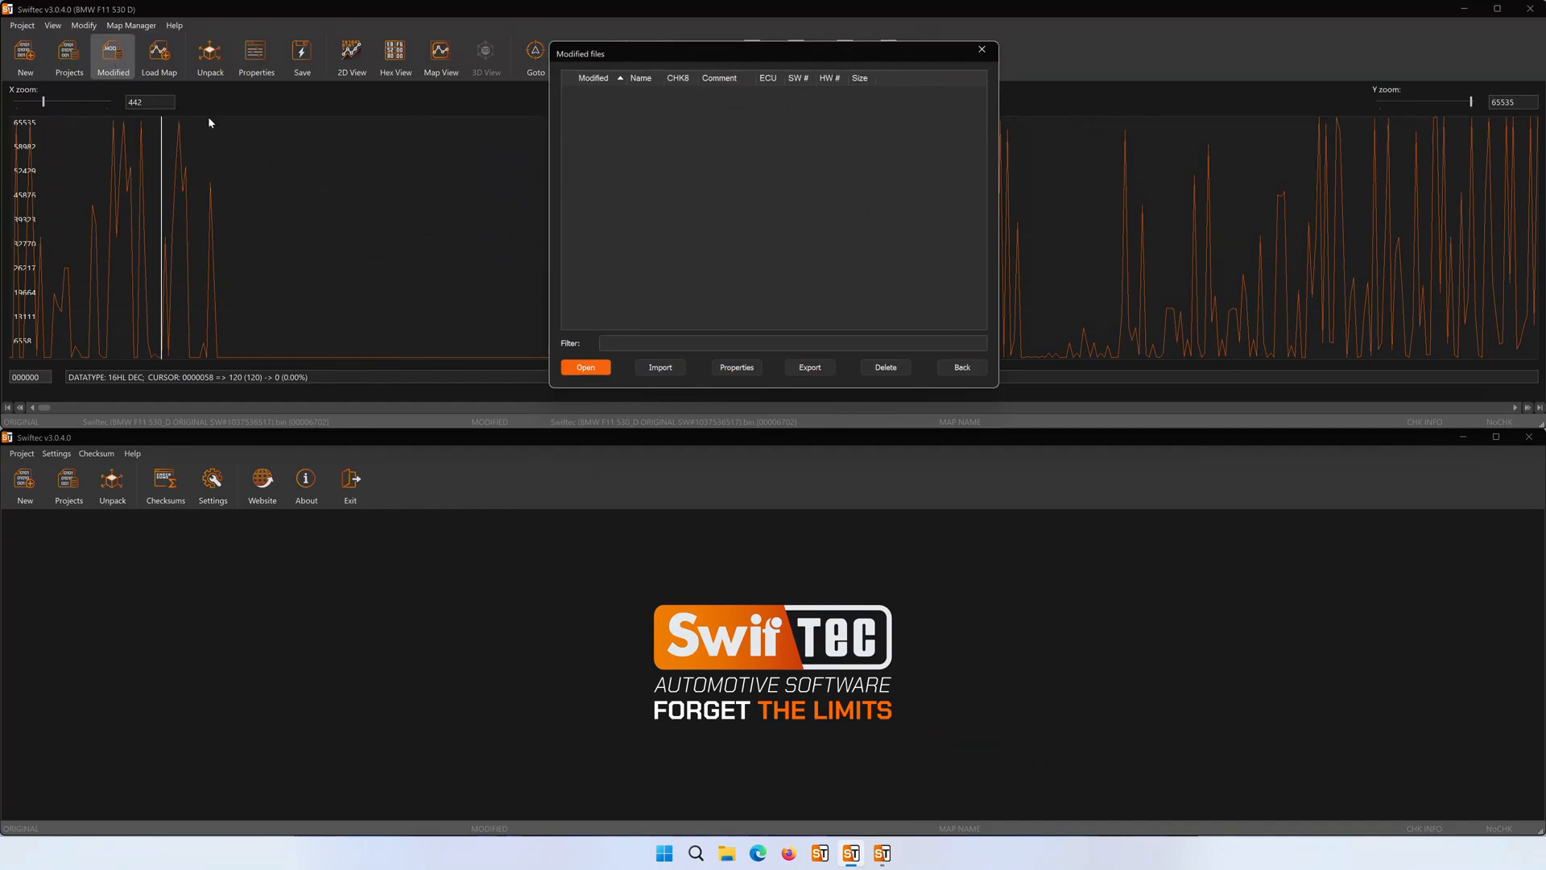
left_click(668, 372)
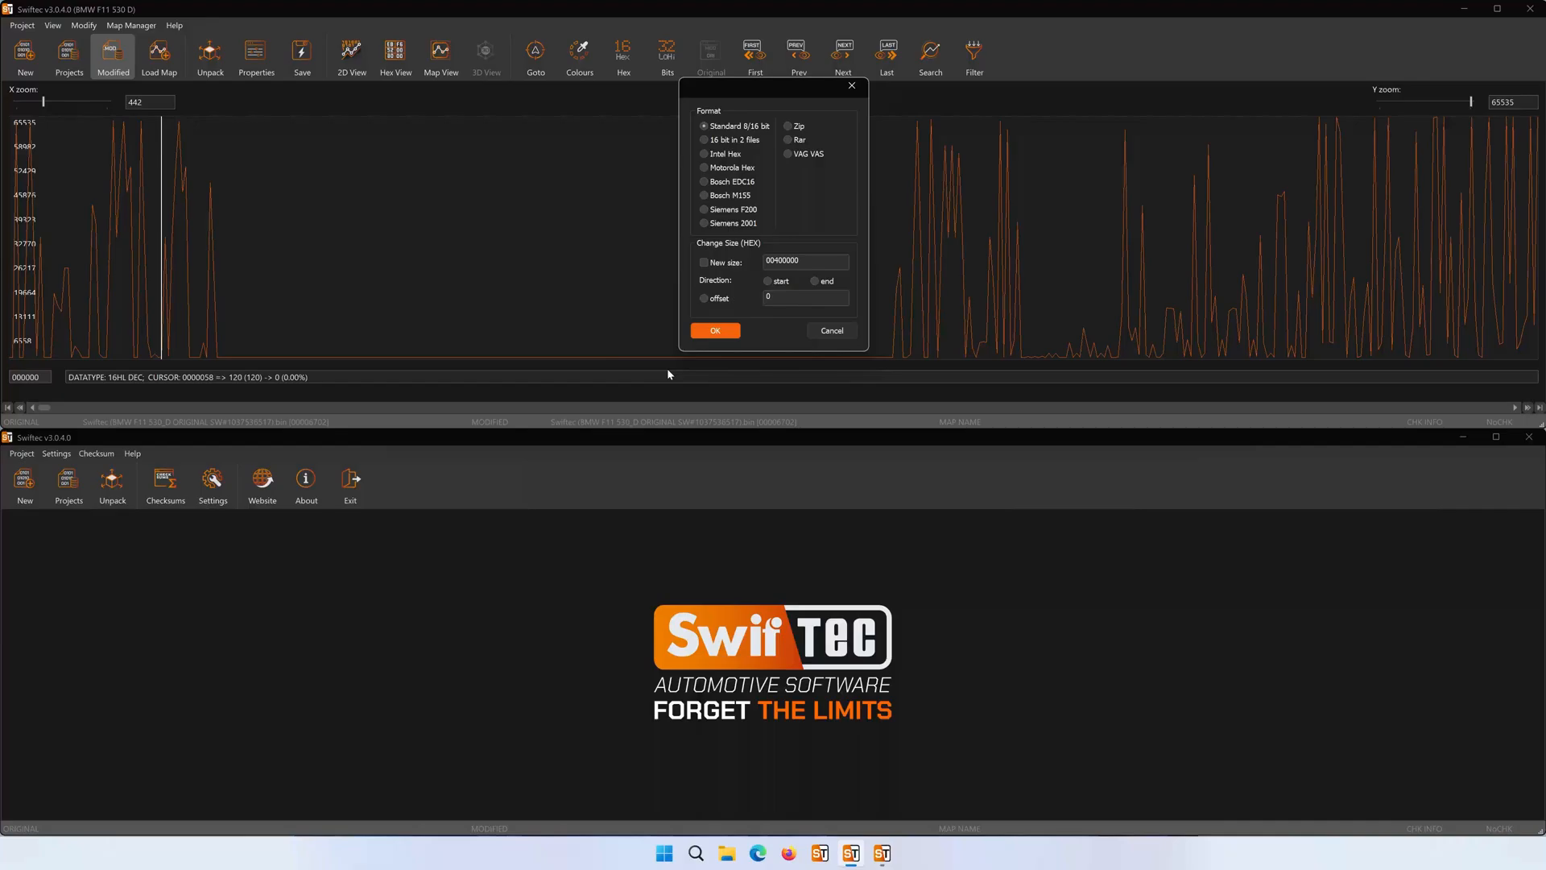
left_click(713, 331)
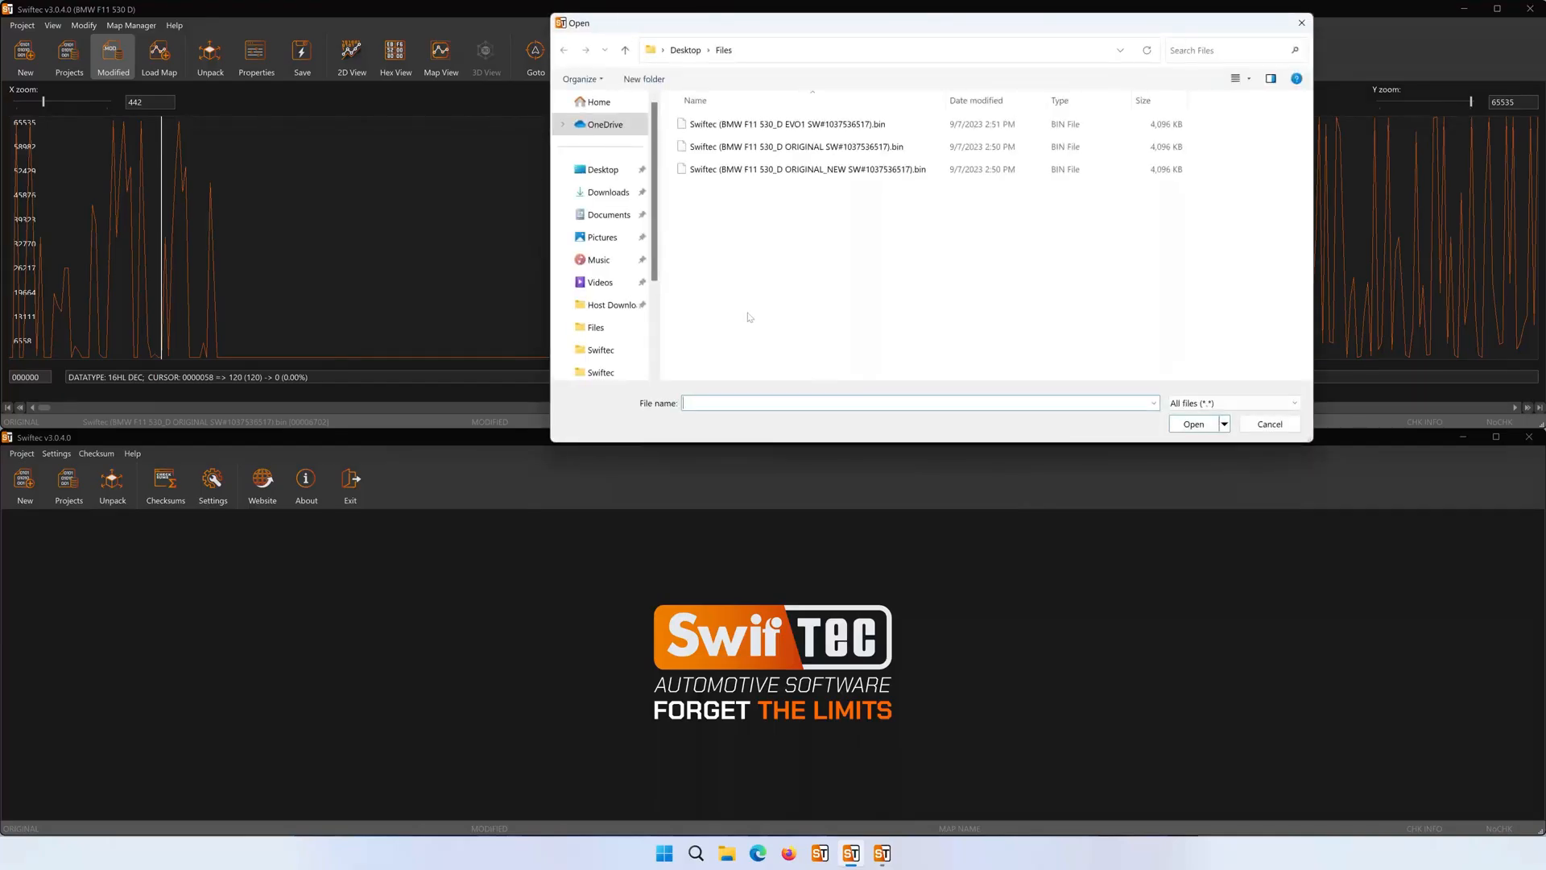
left_click(804, 129)
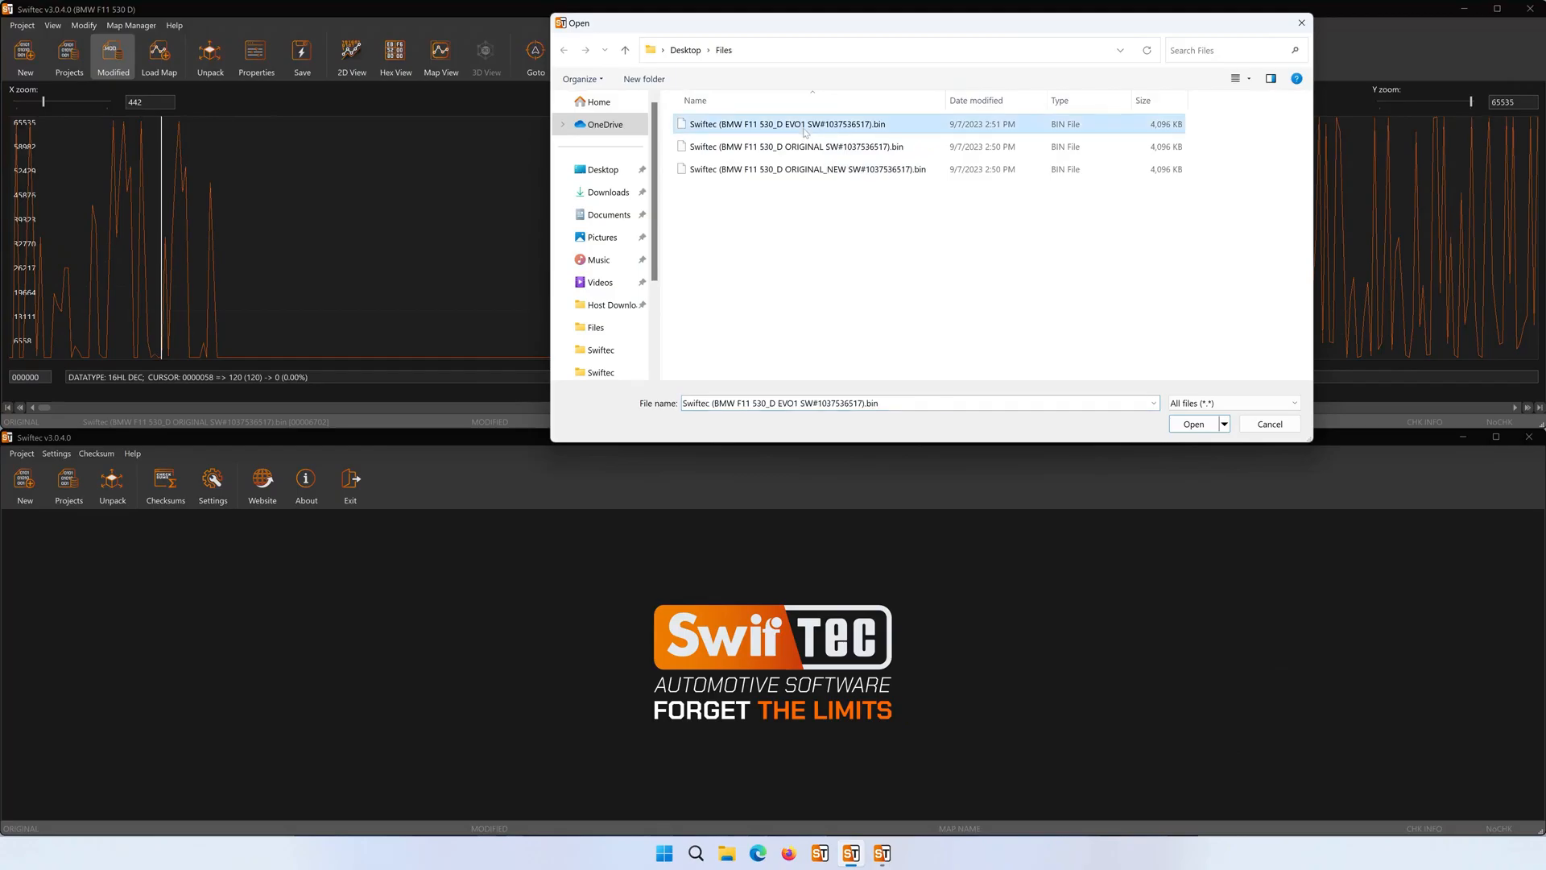
left_click(1194, 424)
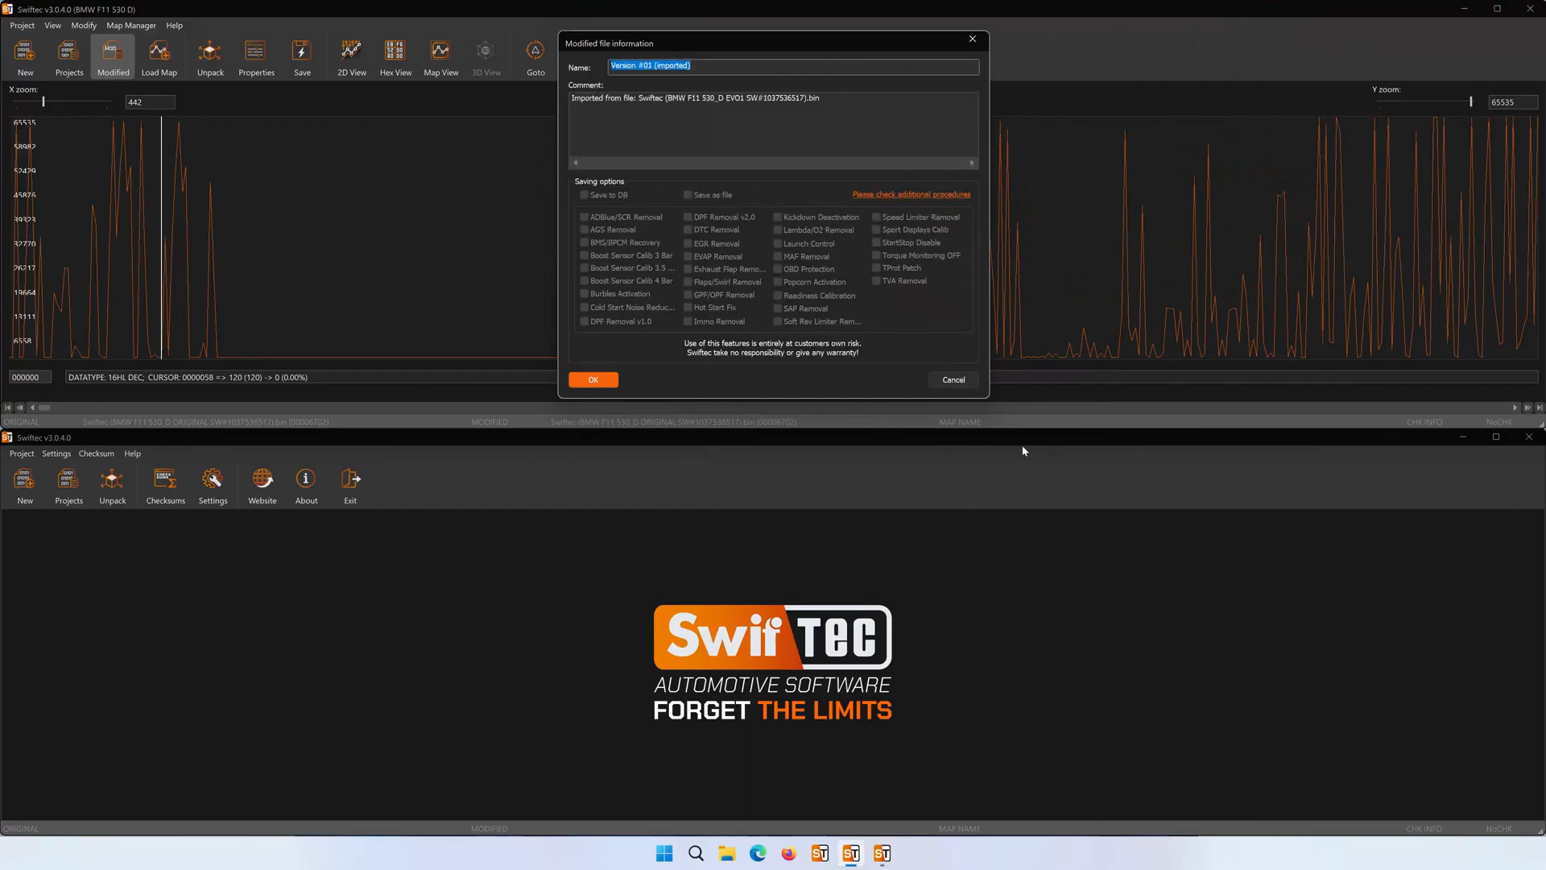
left_click(602, 380)
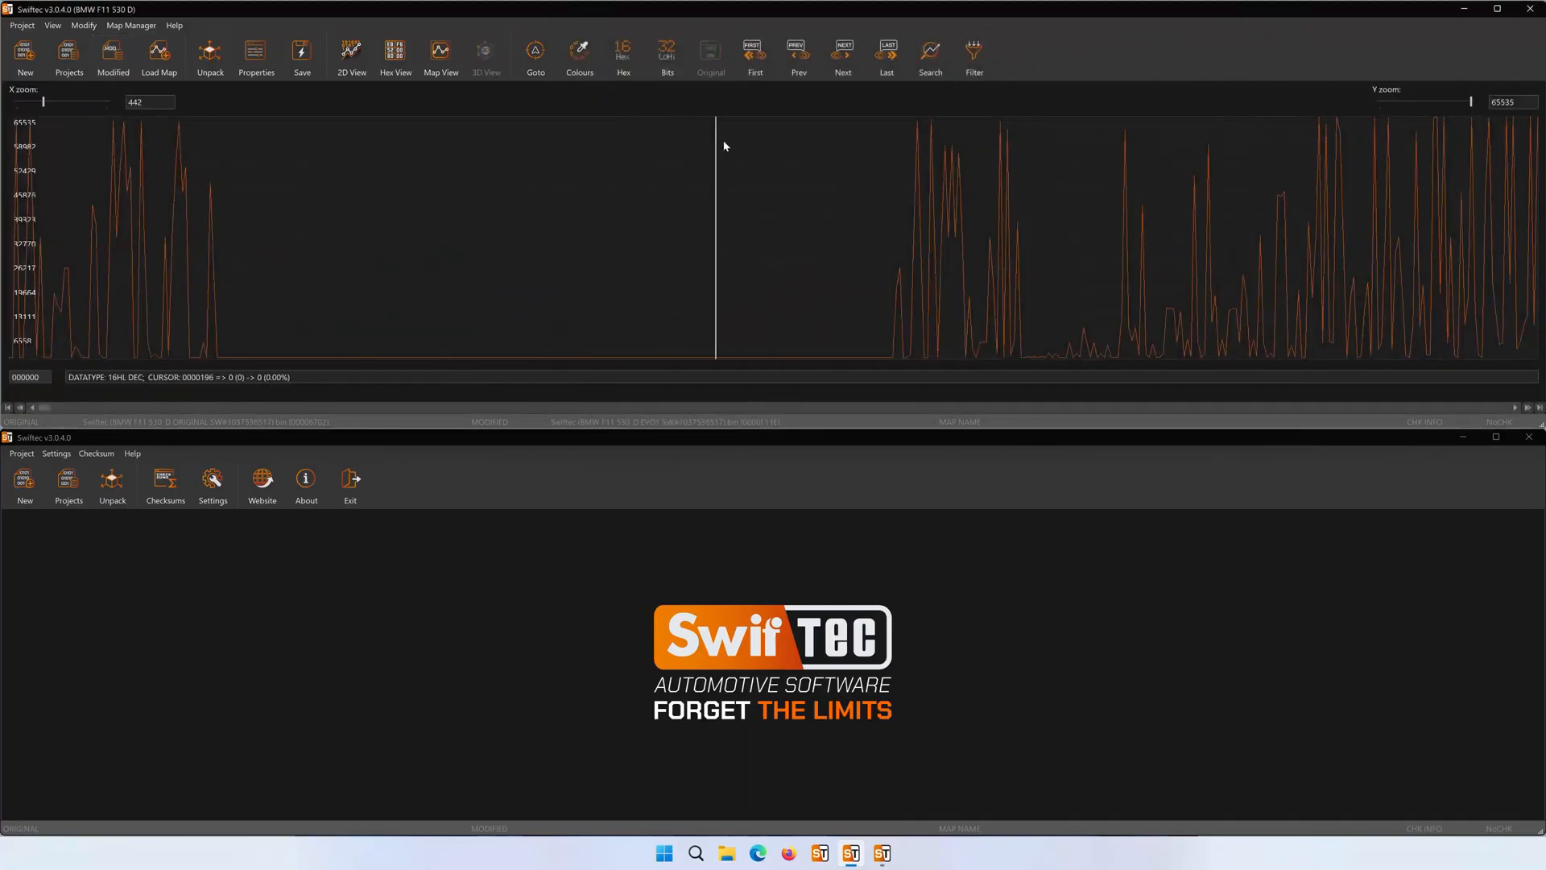
left_click(755, 56)
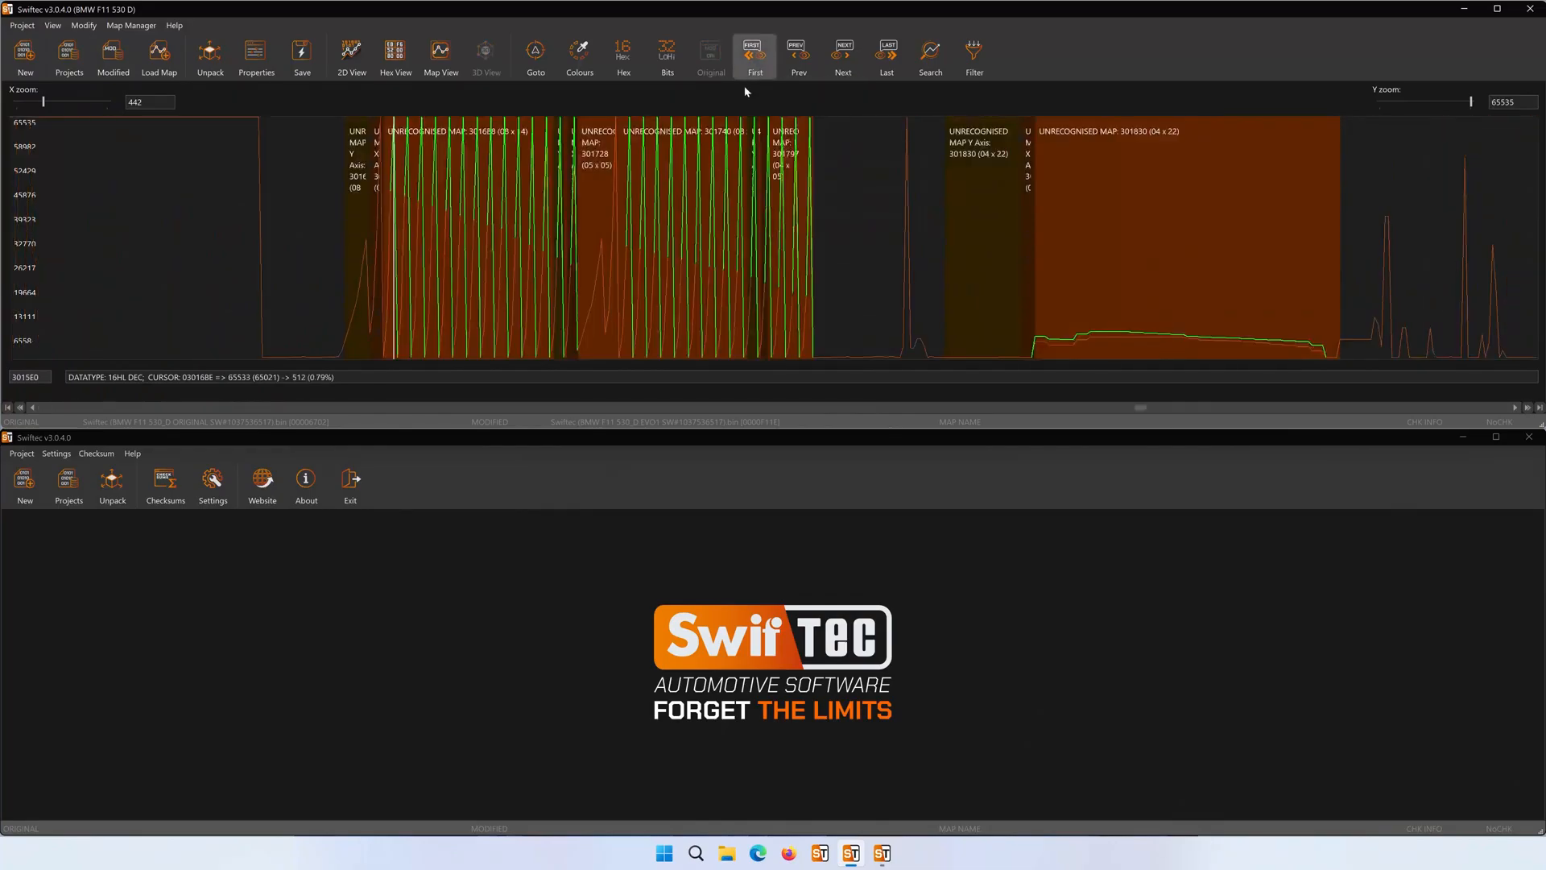
left_click(29, 493)
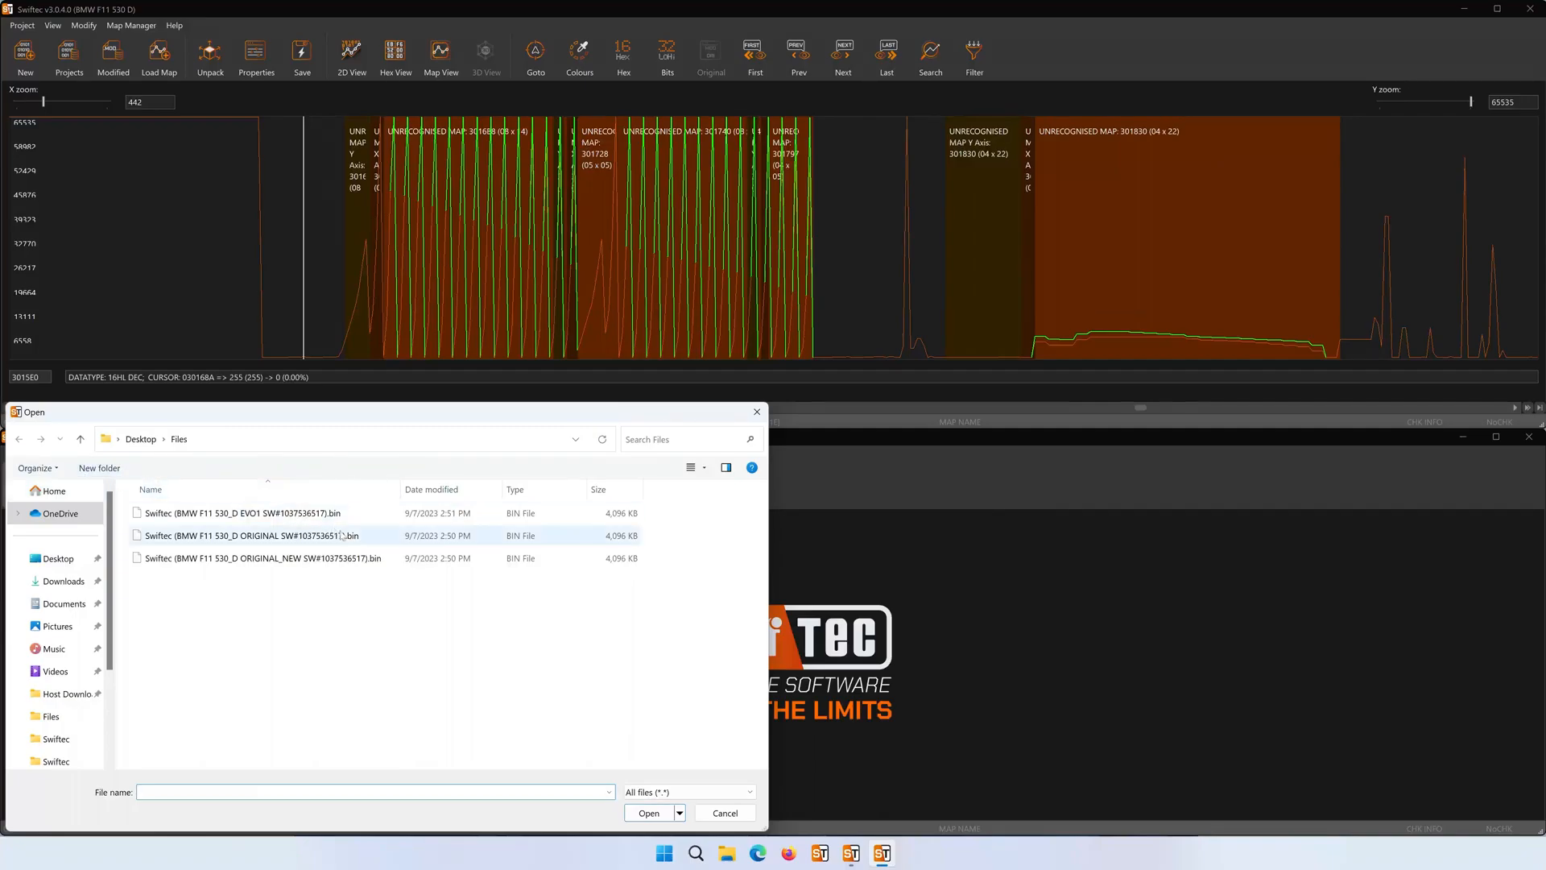
left_click(361, 559)
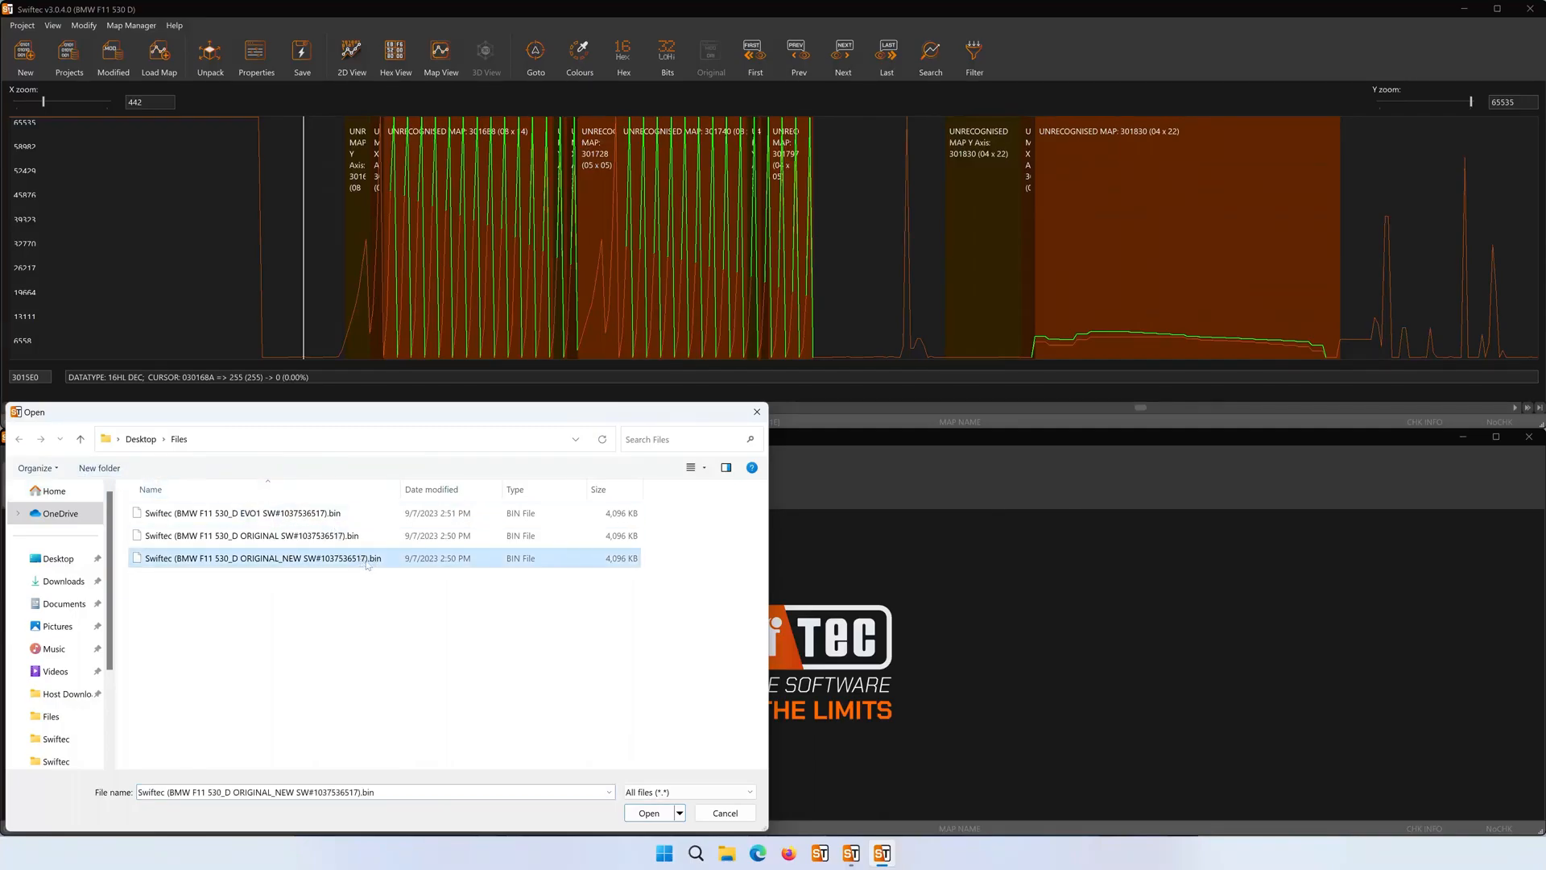
left_click(649, 813)
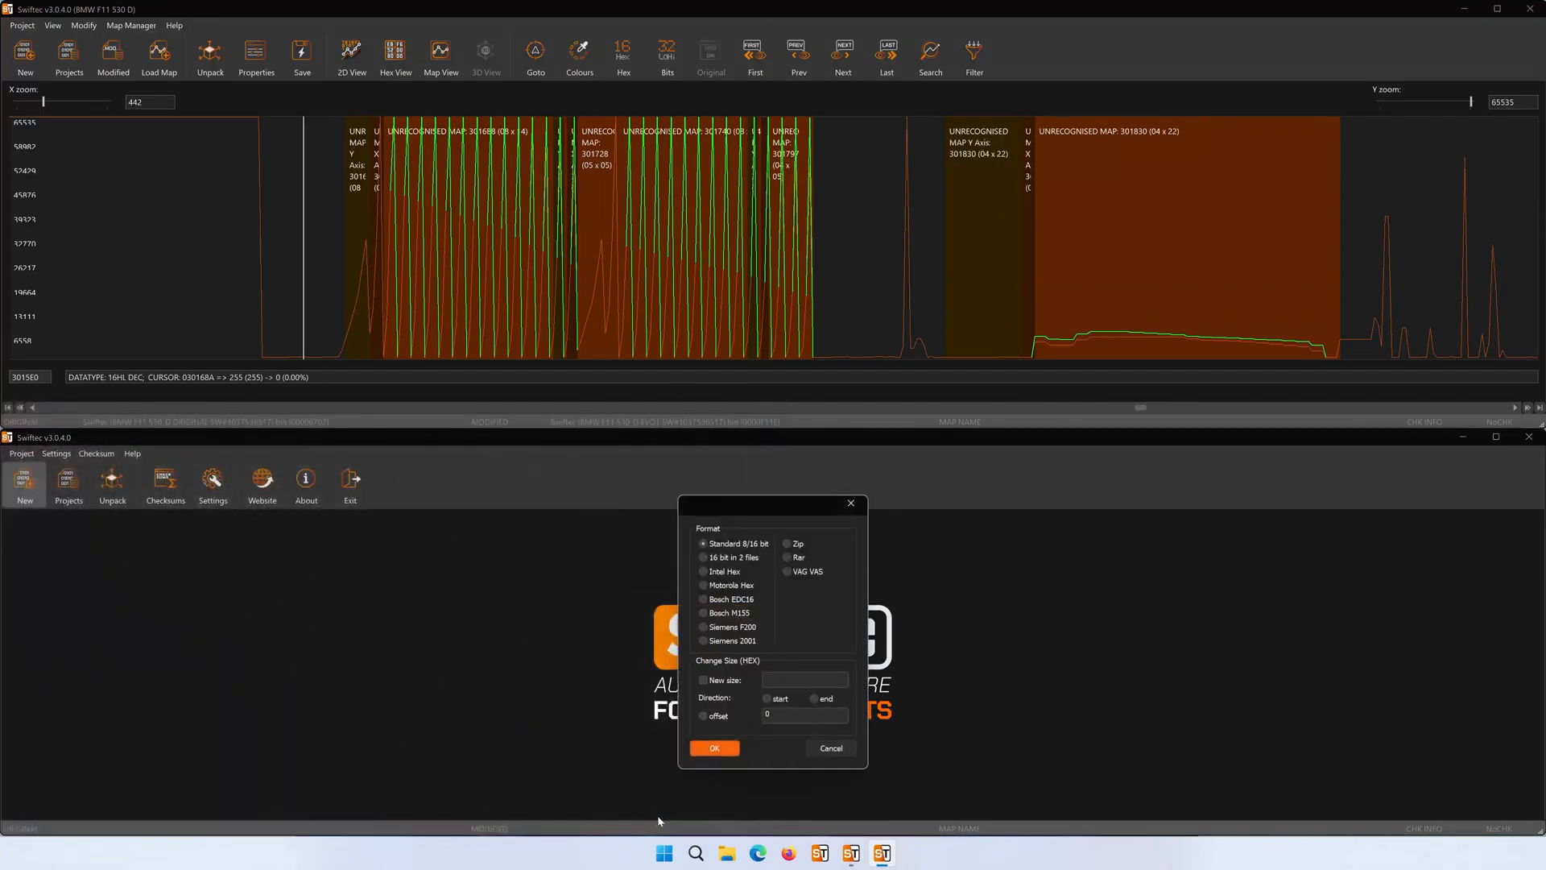
left_click(723, 748)
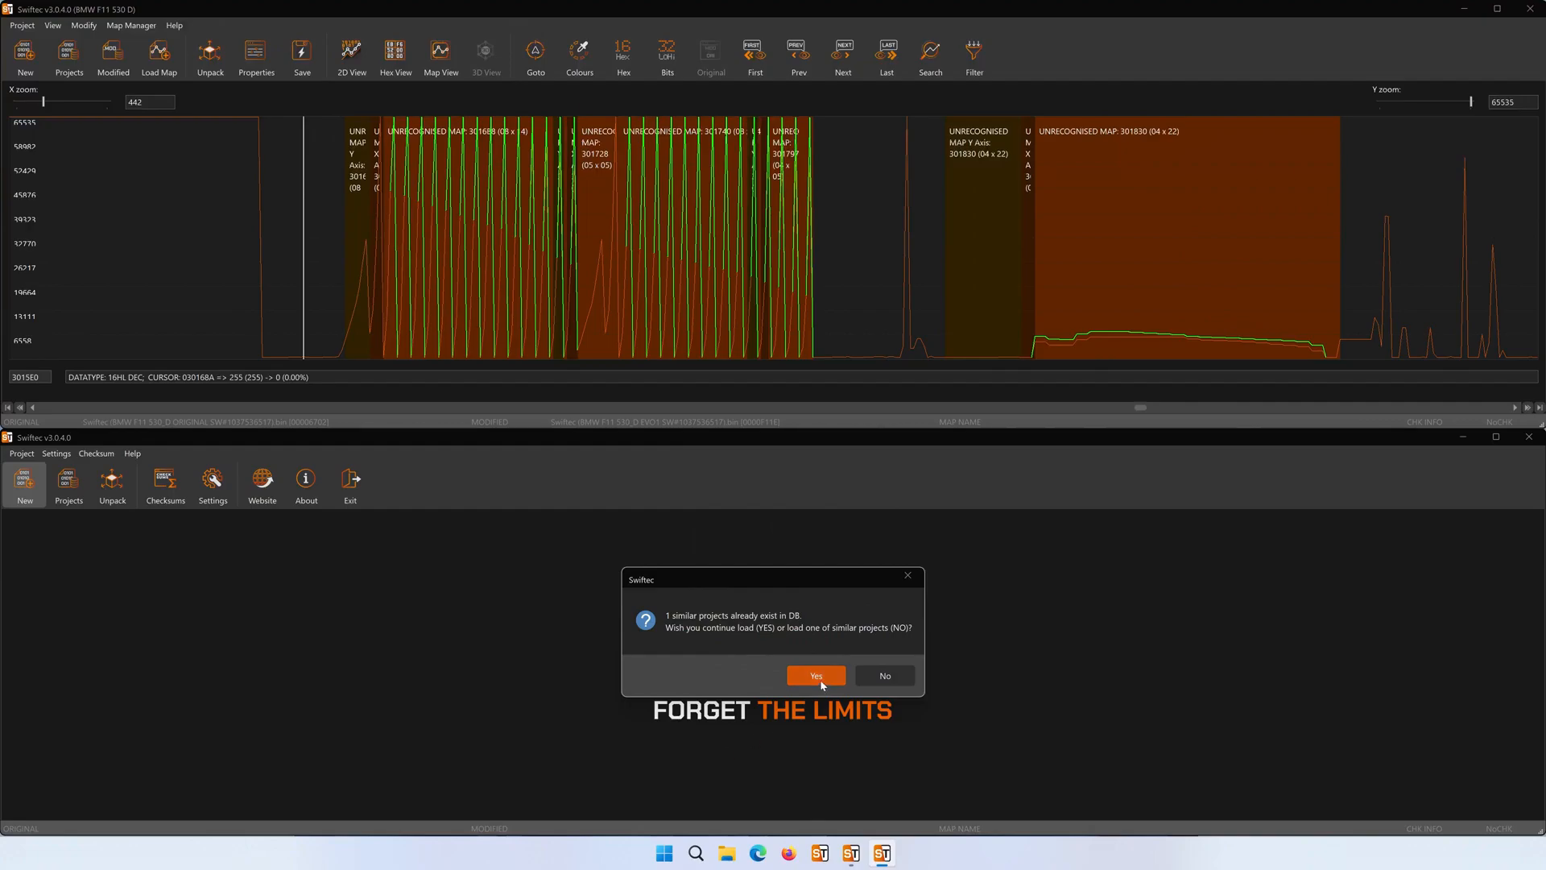
left_click(816, 676)
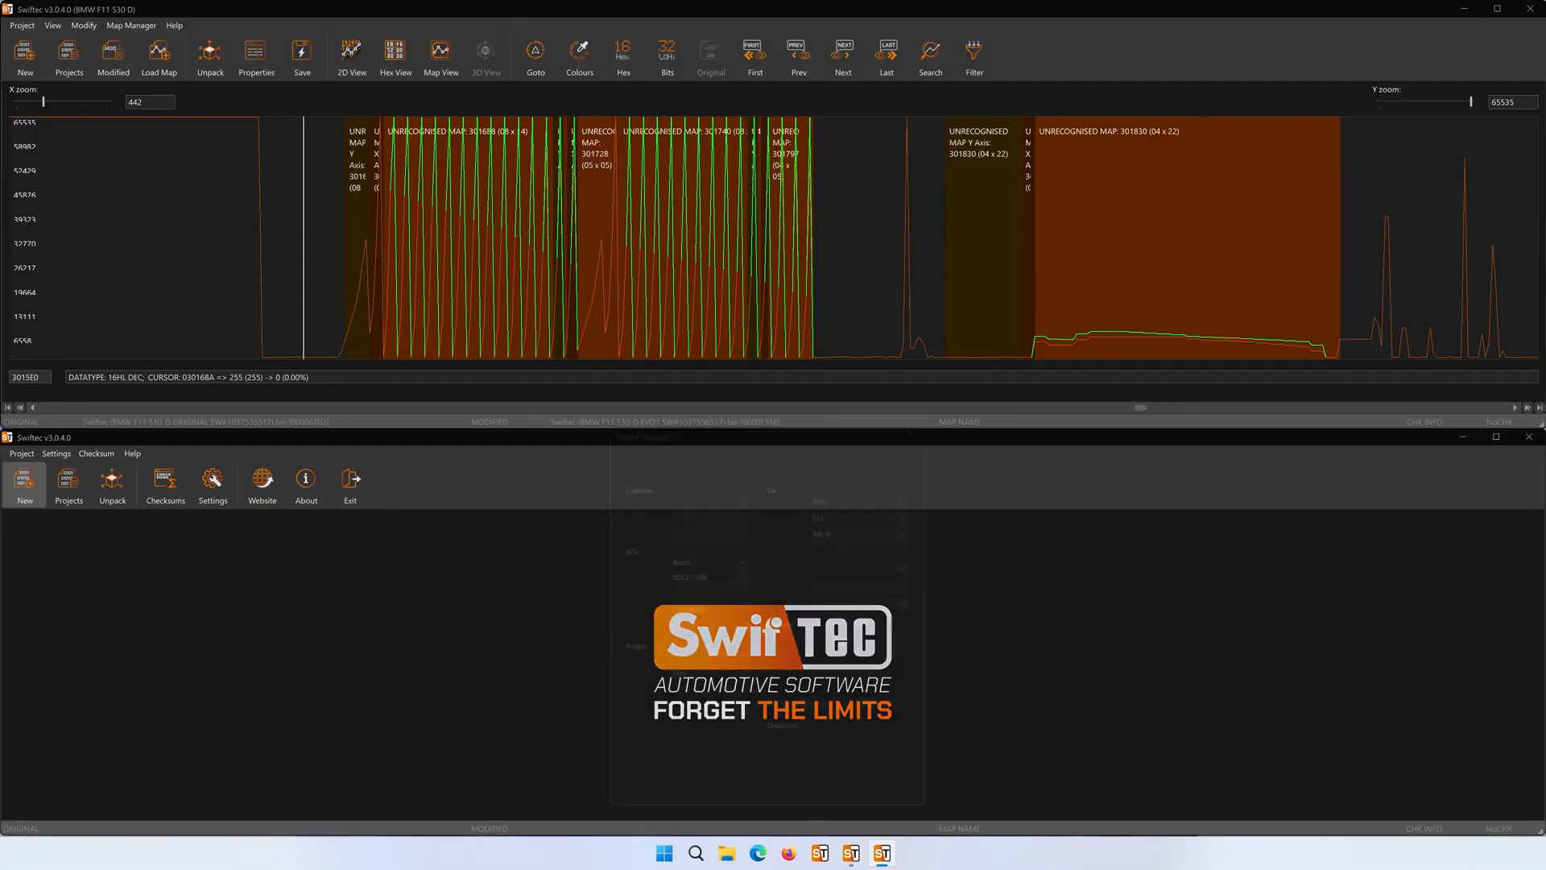
- Set the ORIGINAL_NEW project's type to TUNING and accept its properties
left_click(744, 665)
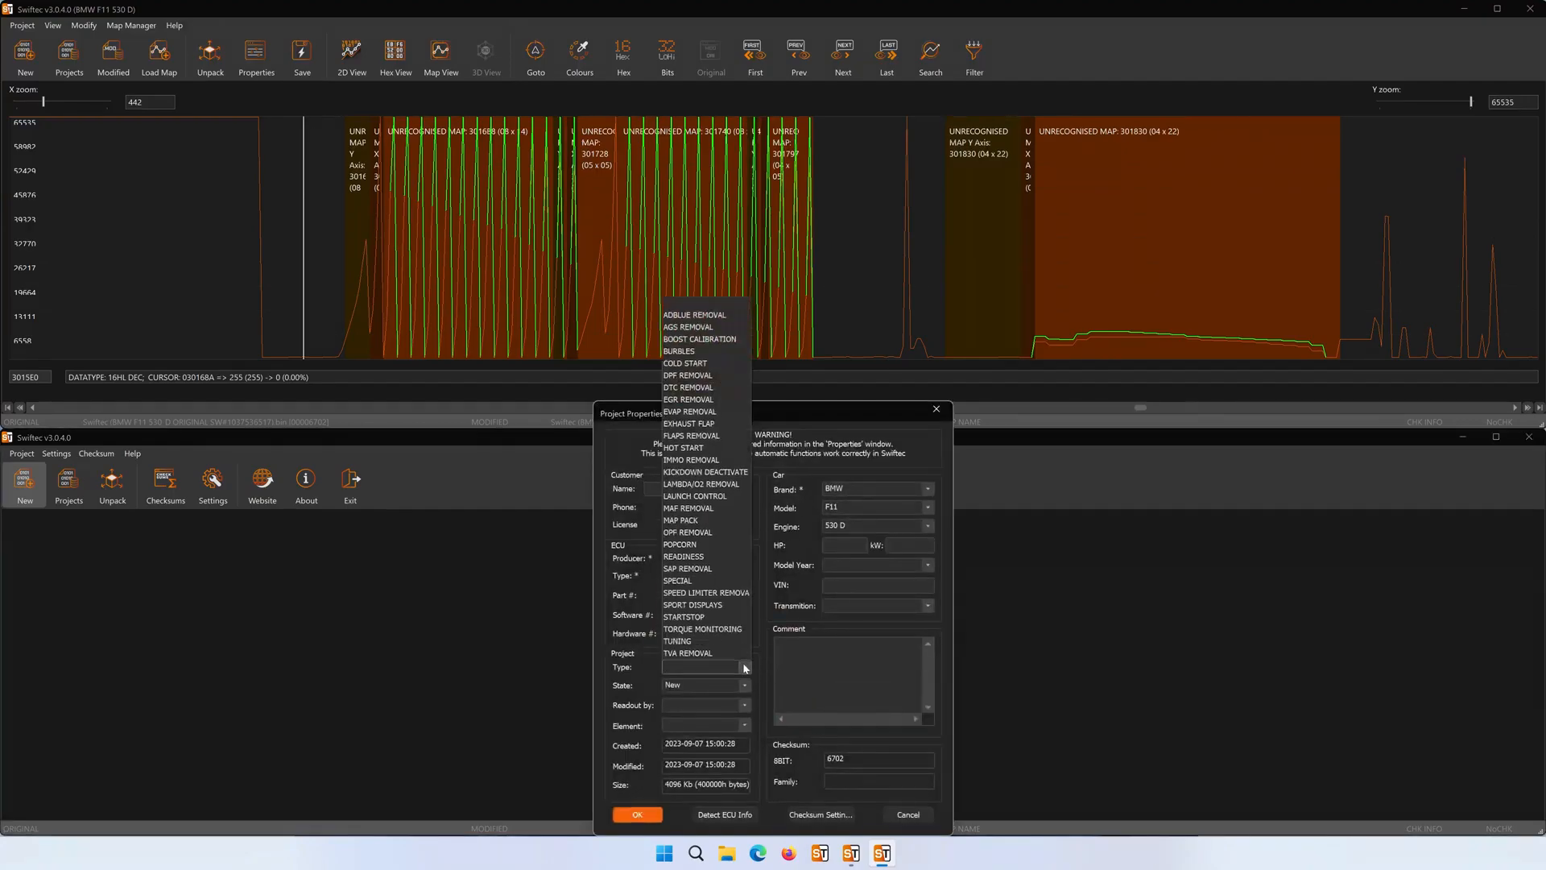
left_click(706, 641)
left_click(647, 814)
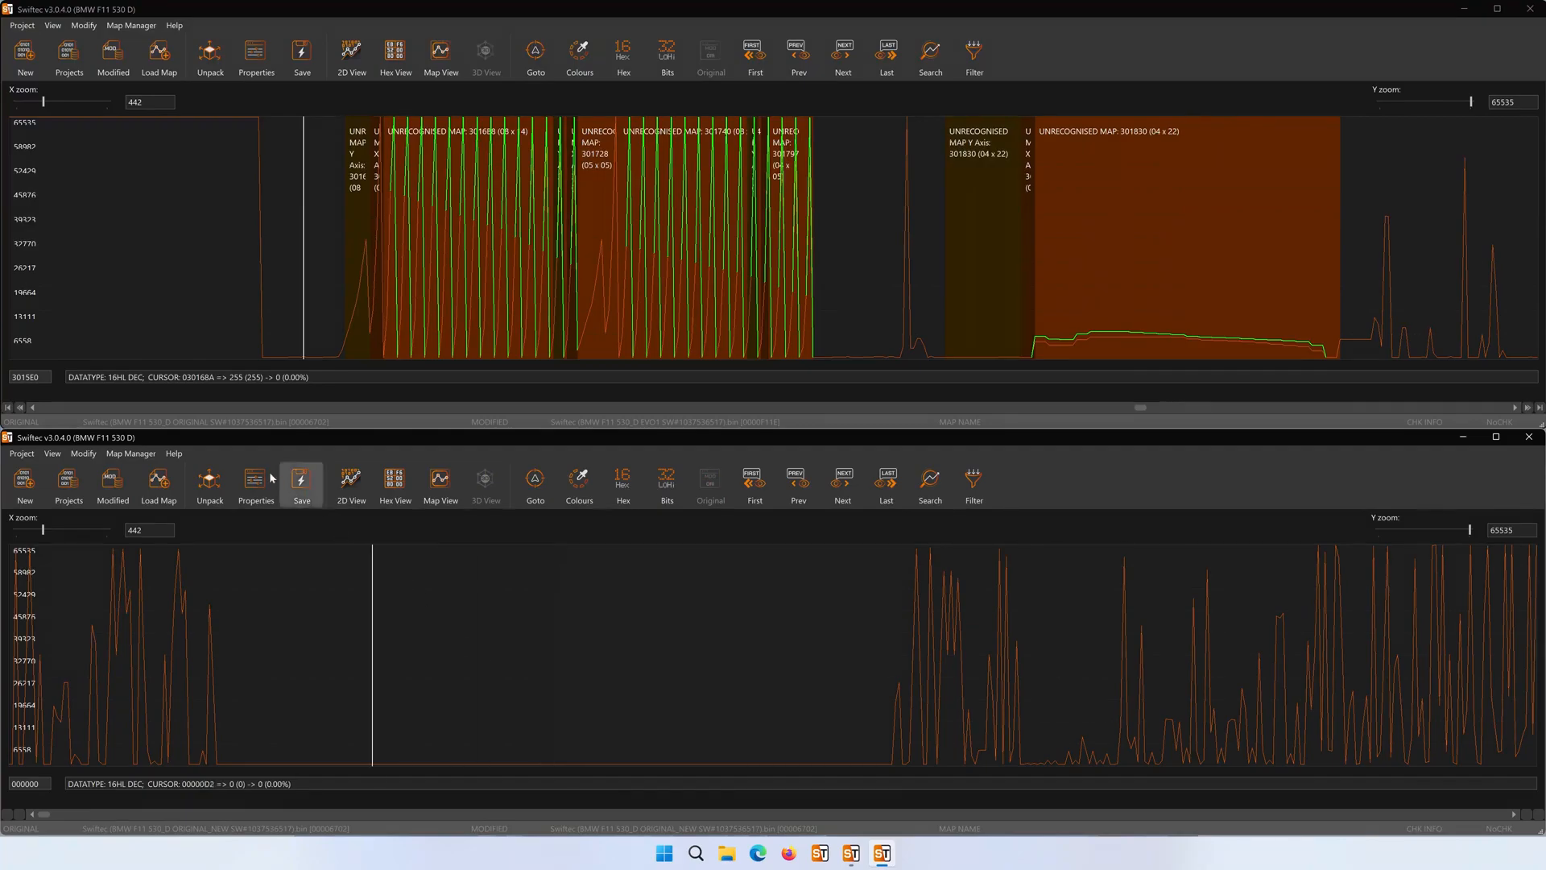
- Copy the address 3015E0 from the EVO1 project and go to the same address in the ORIGINAL_NEW project
left_click_drag(48, 377, 8, 375)
right_click(17, 374)
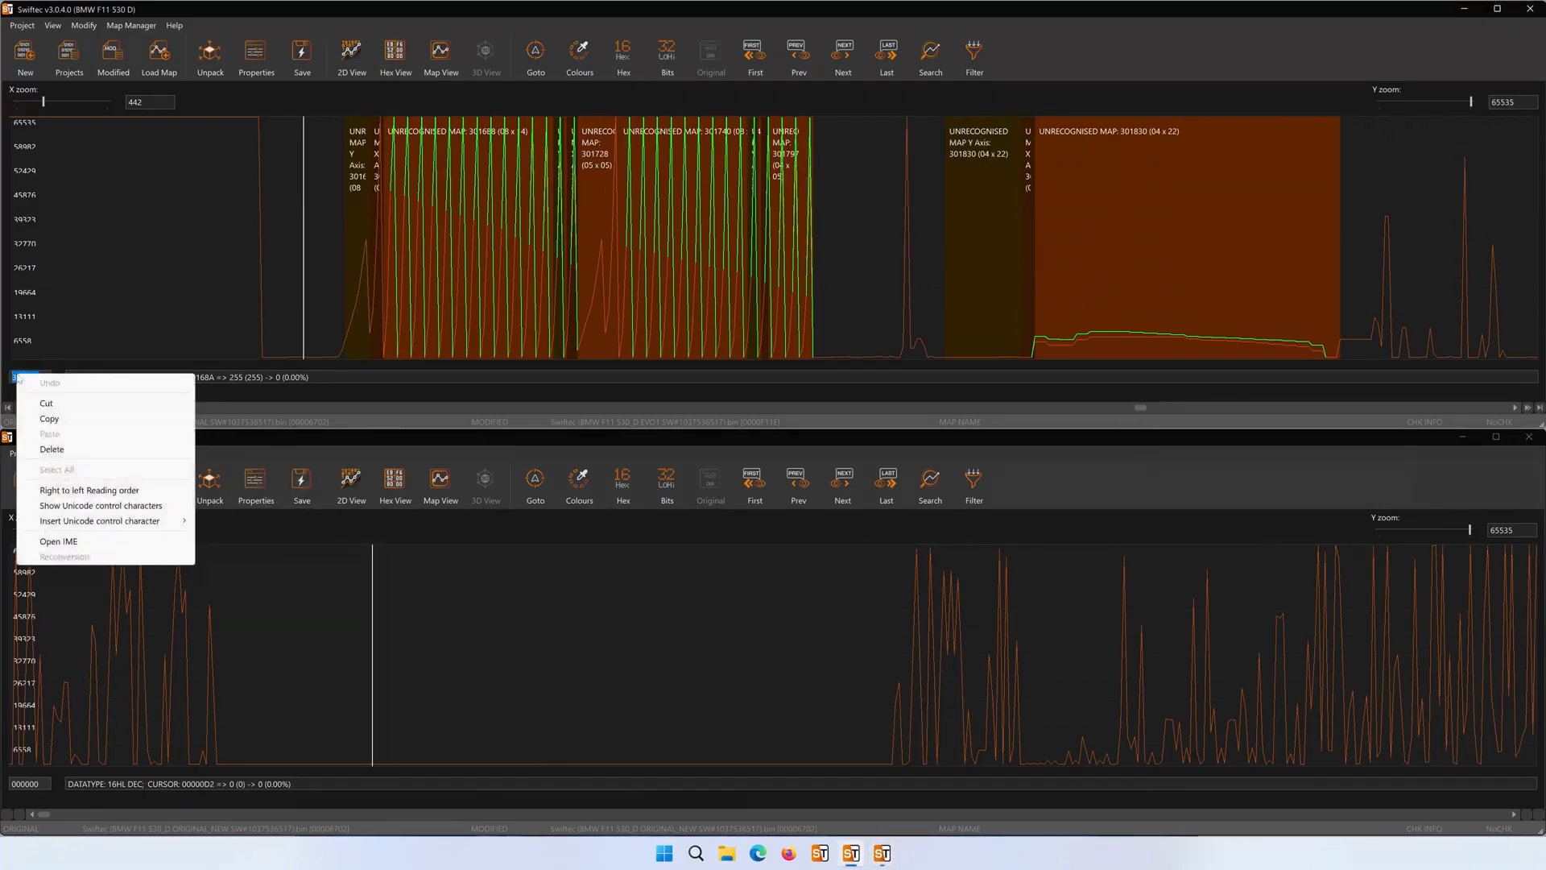
left_click(49, 418)
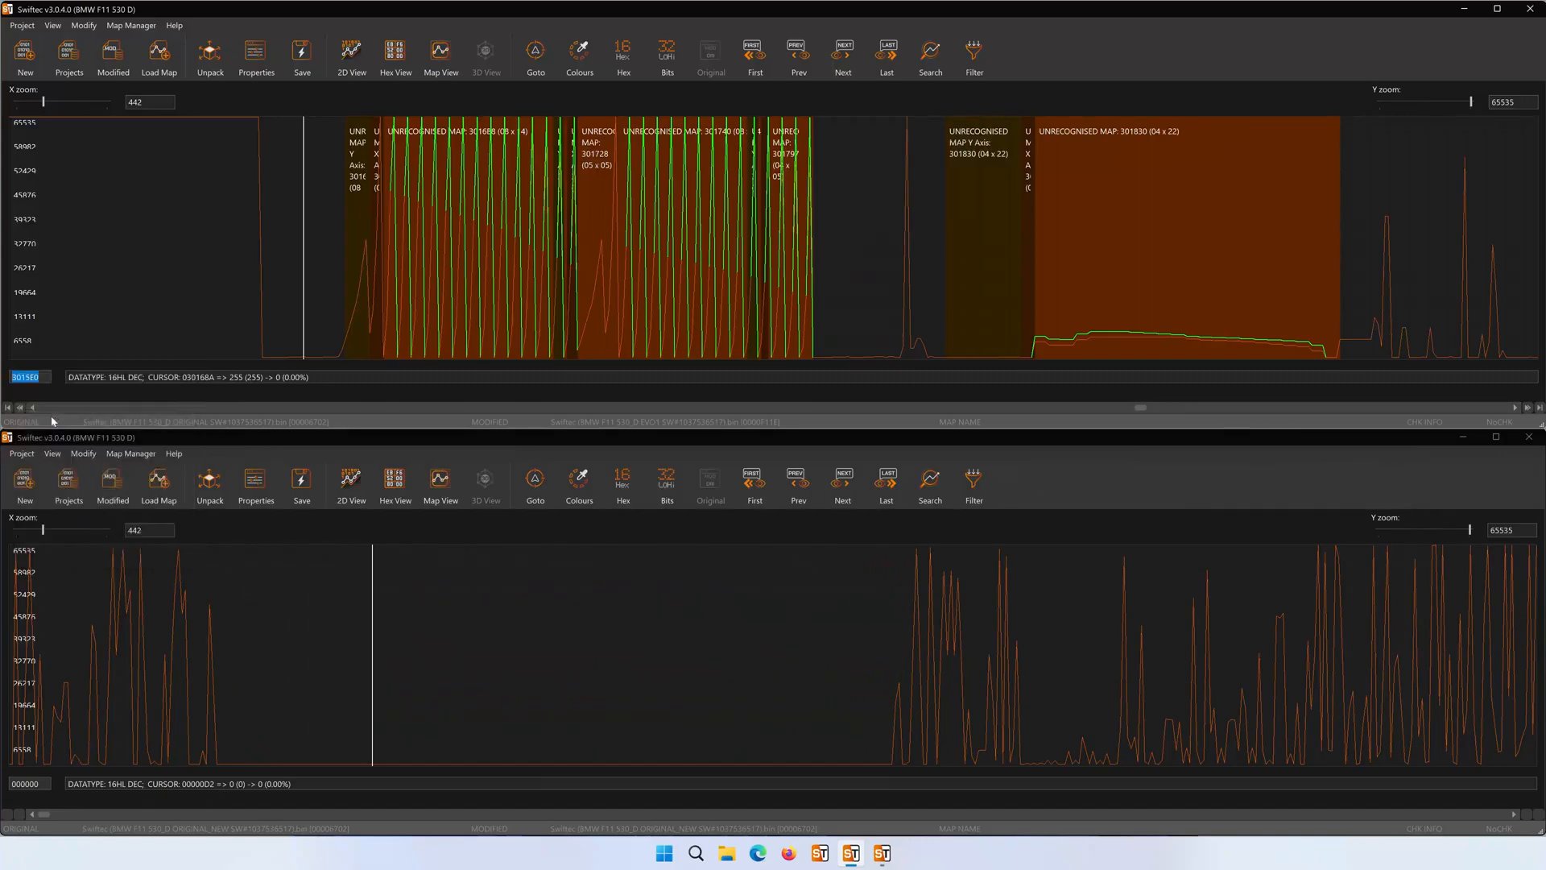
left_click_drag(48, 783, 8, 783)
right_click(9, 784)
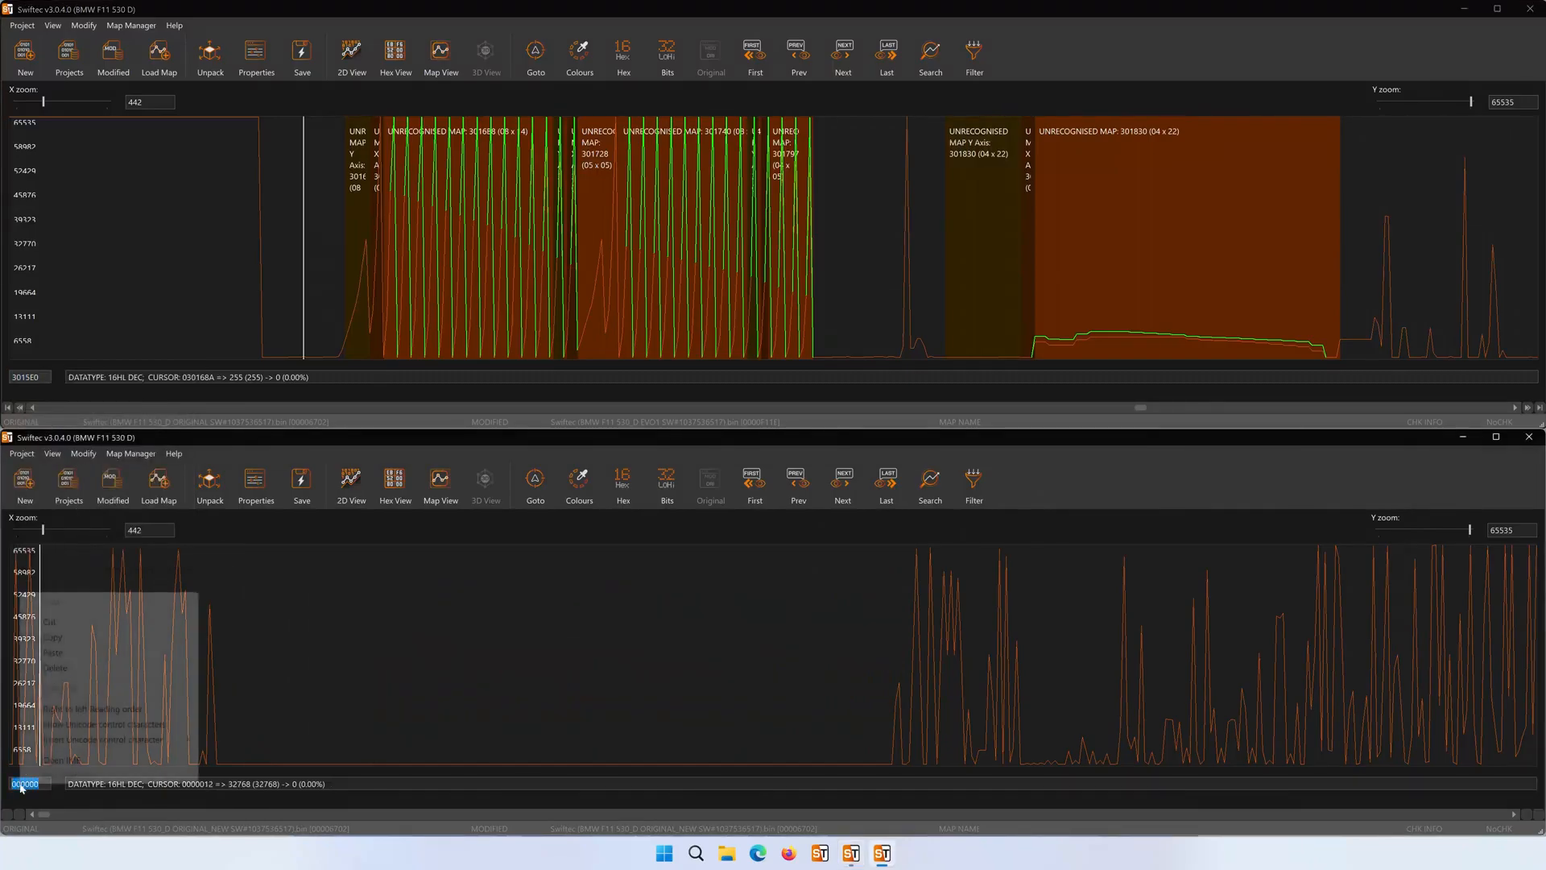
left_click(62, 653)
key("Return")
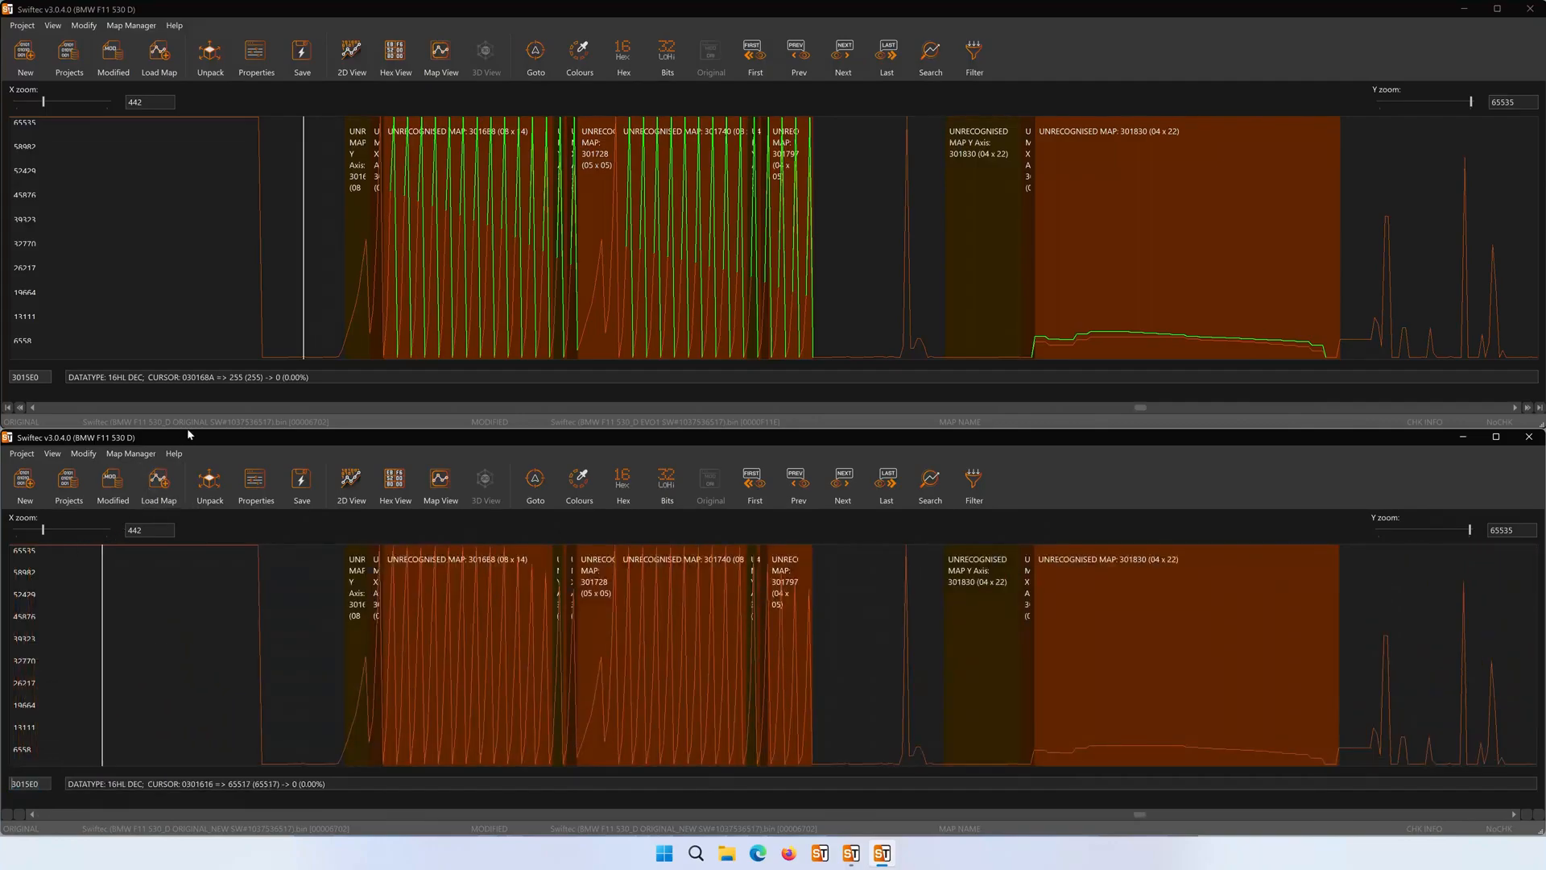
- Copy the modified range 301672 to 3018E0 from the EVO1 project and paste it at address 301672 in the ORIGINAL_NEW project
left_click(265, 342)
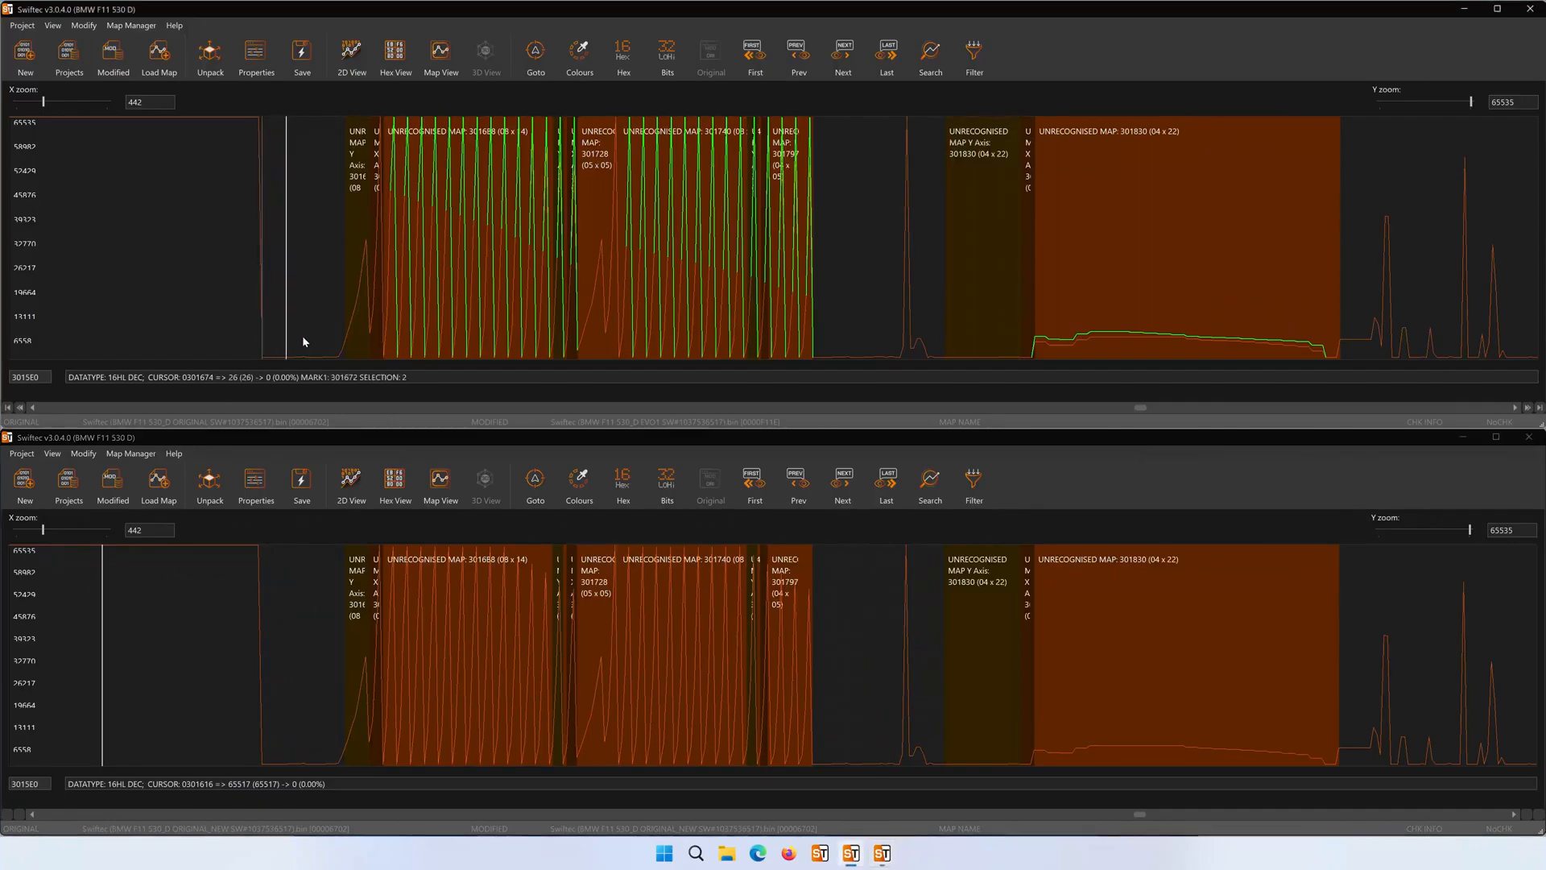
left_click(1341, 350)
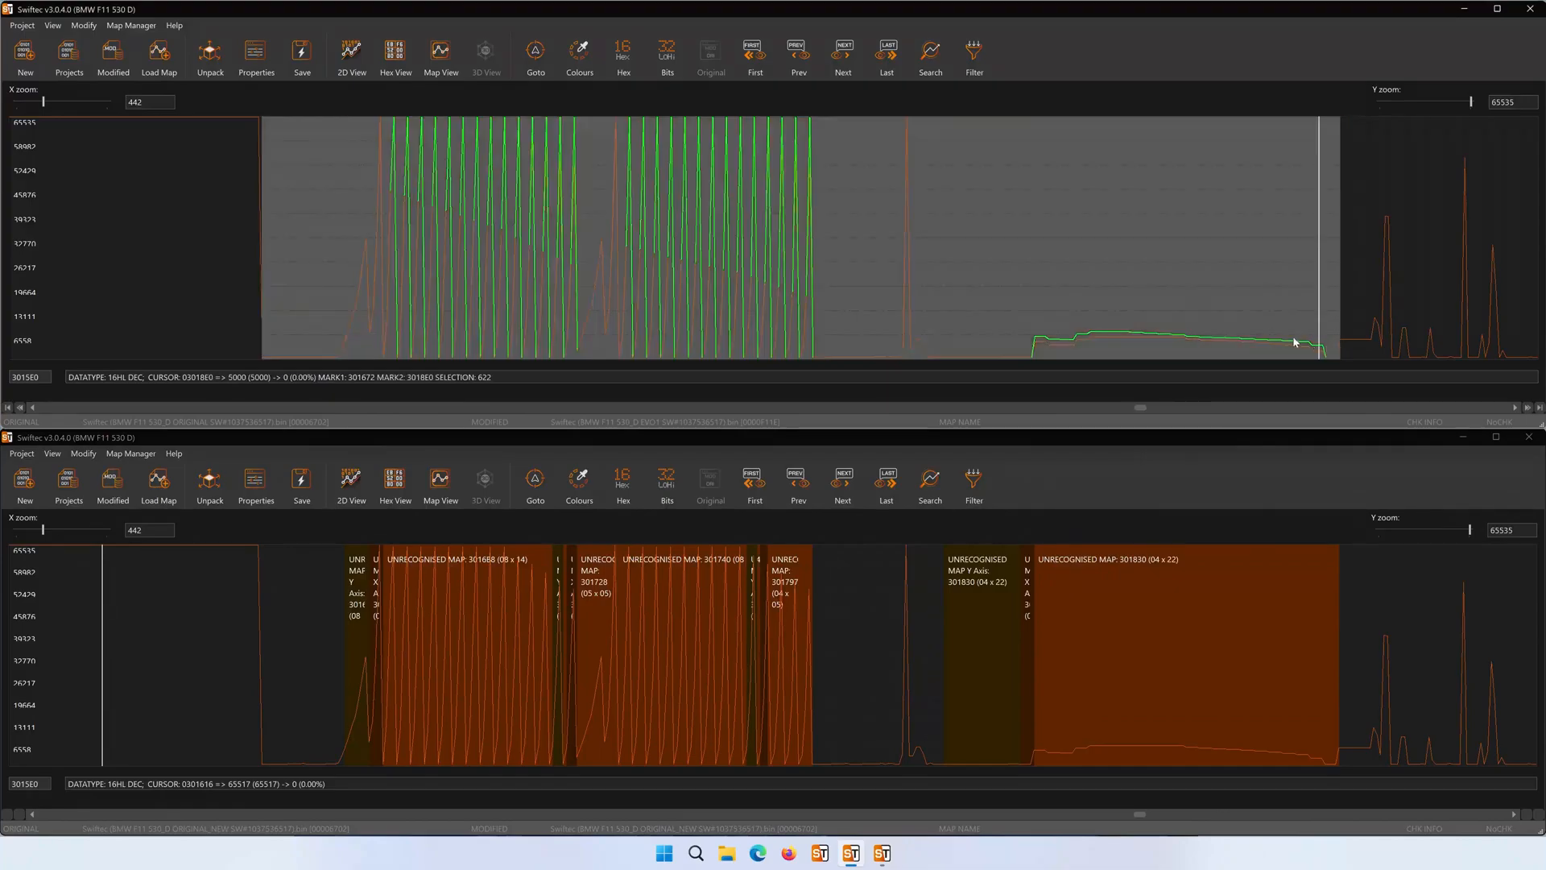
right_click(878, 228)
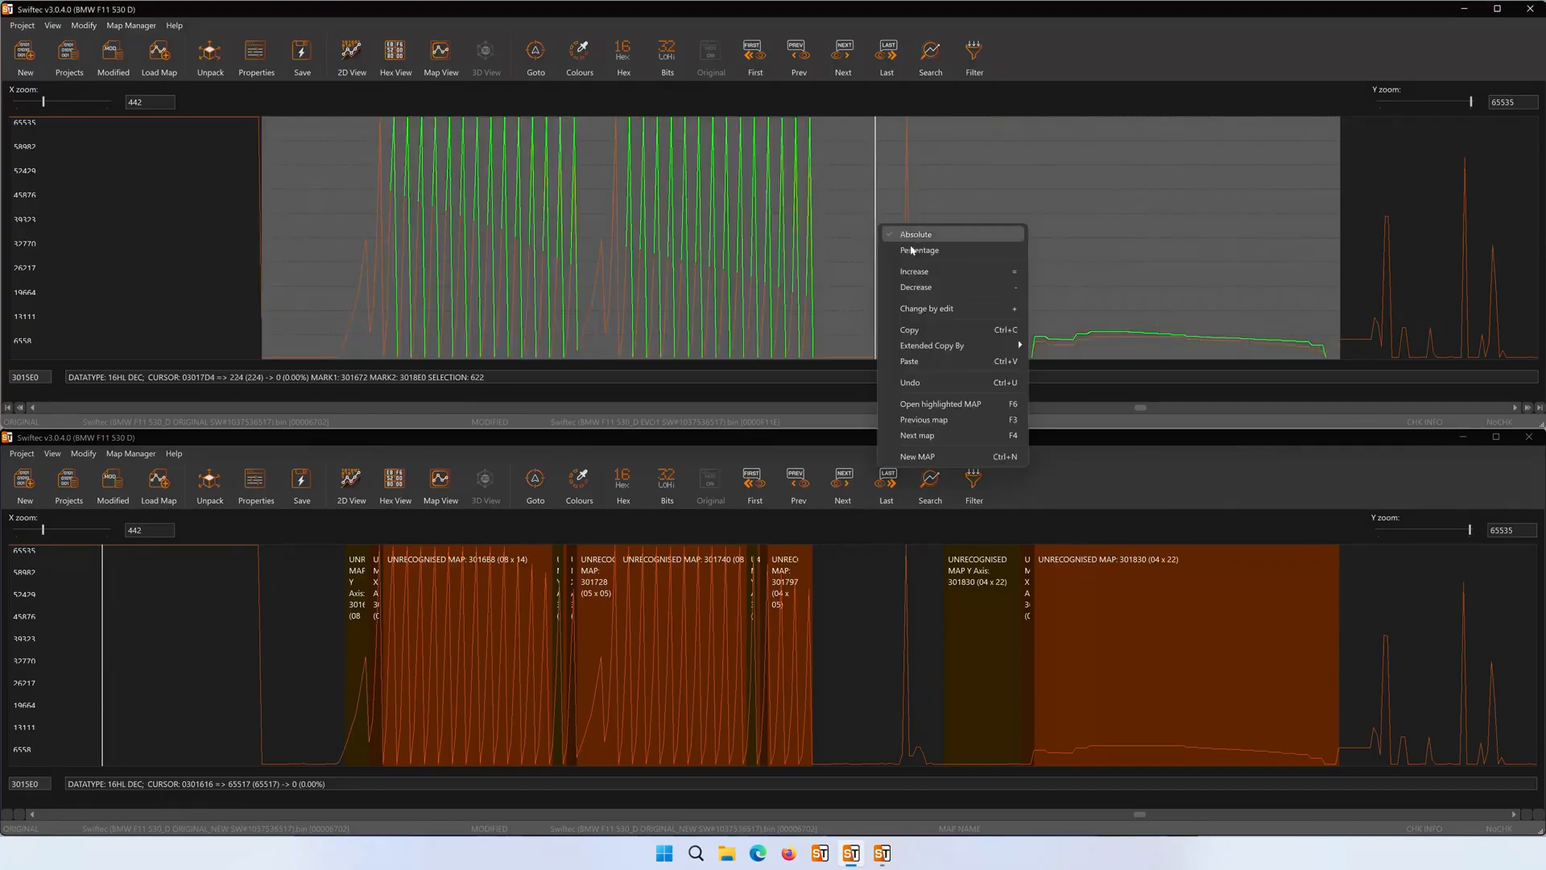
left_click(922, 331)
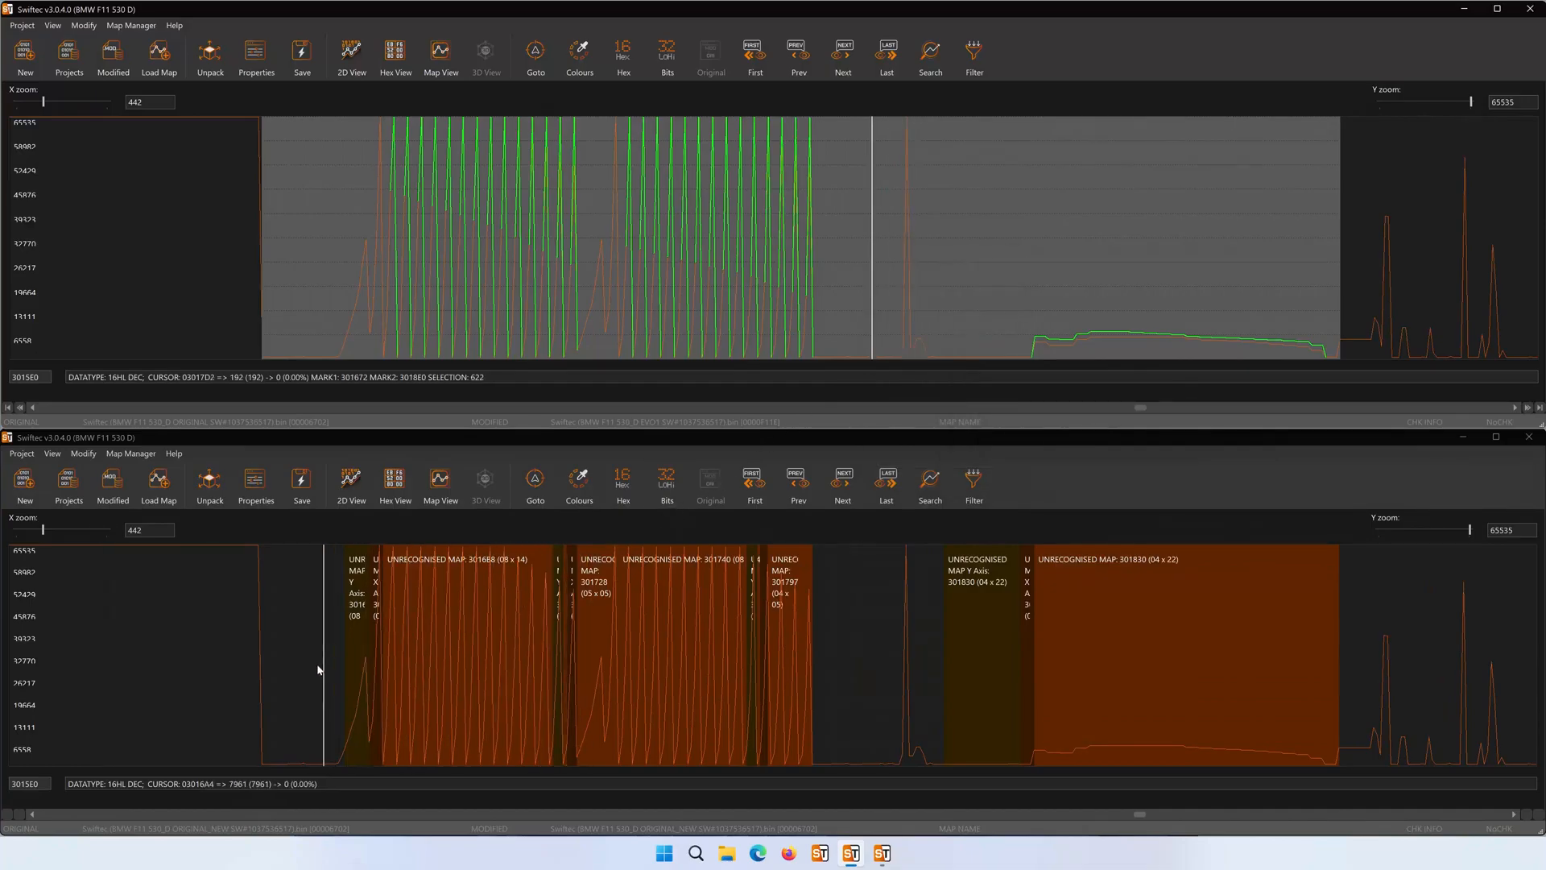
left_click(262, 672)
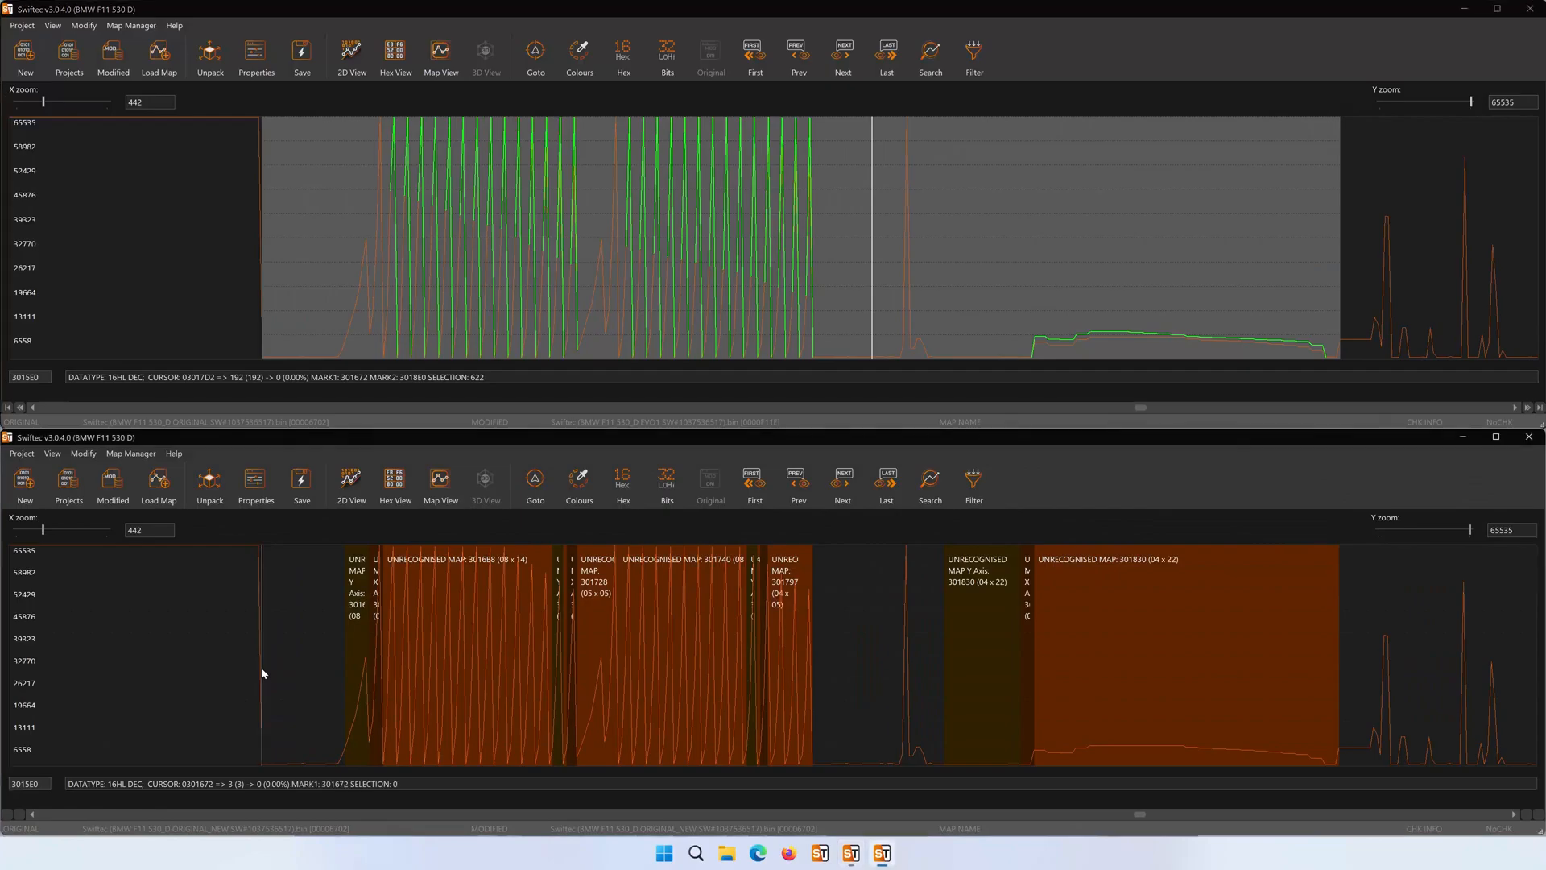
right_click(261, 670)
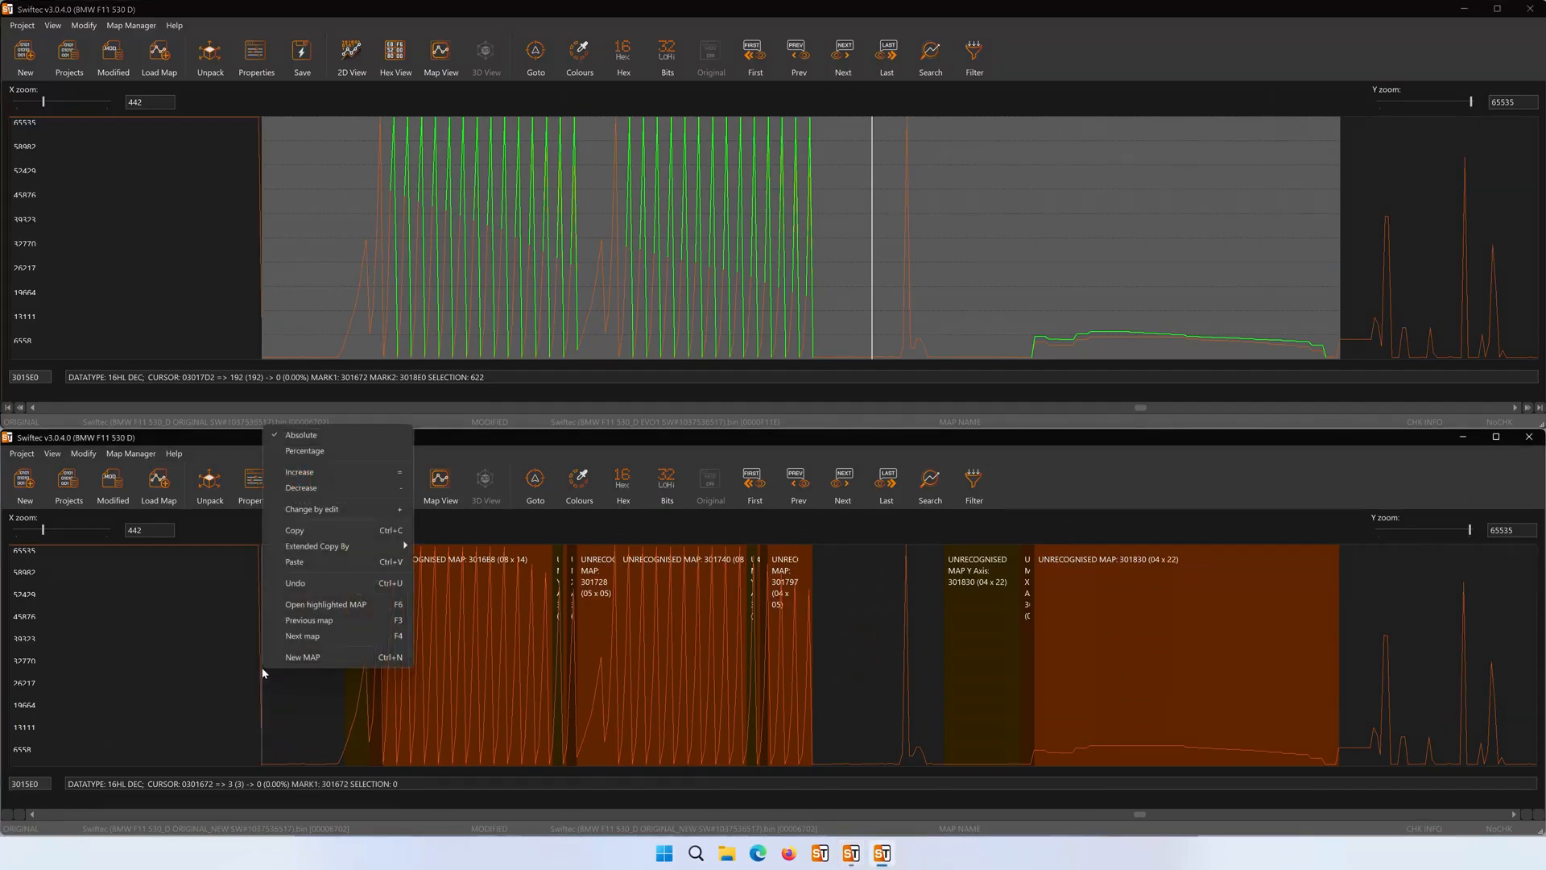
left_click(315, 563)
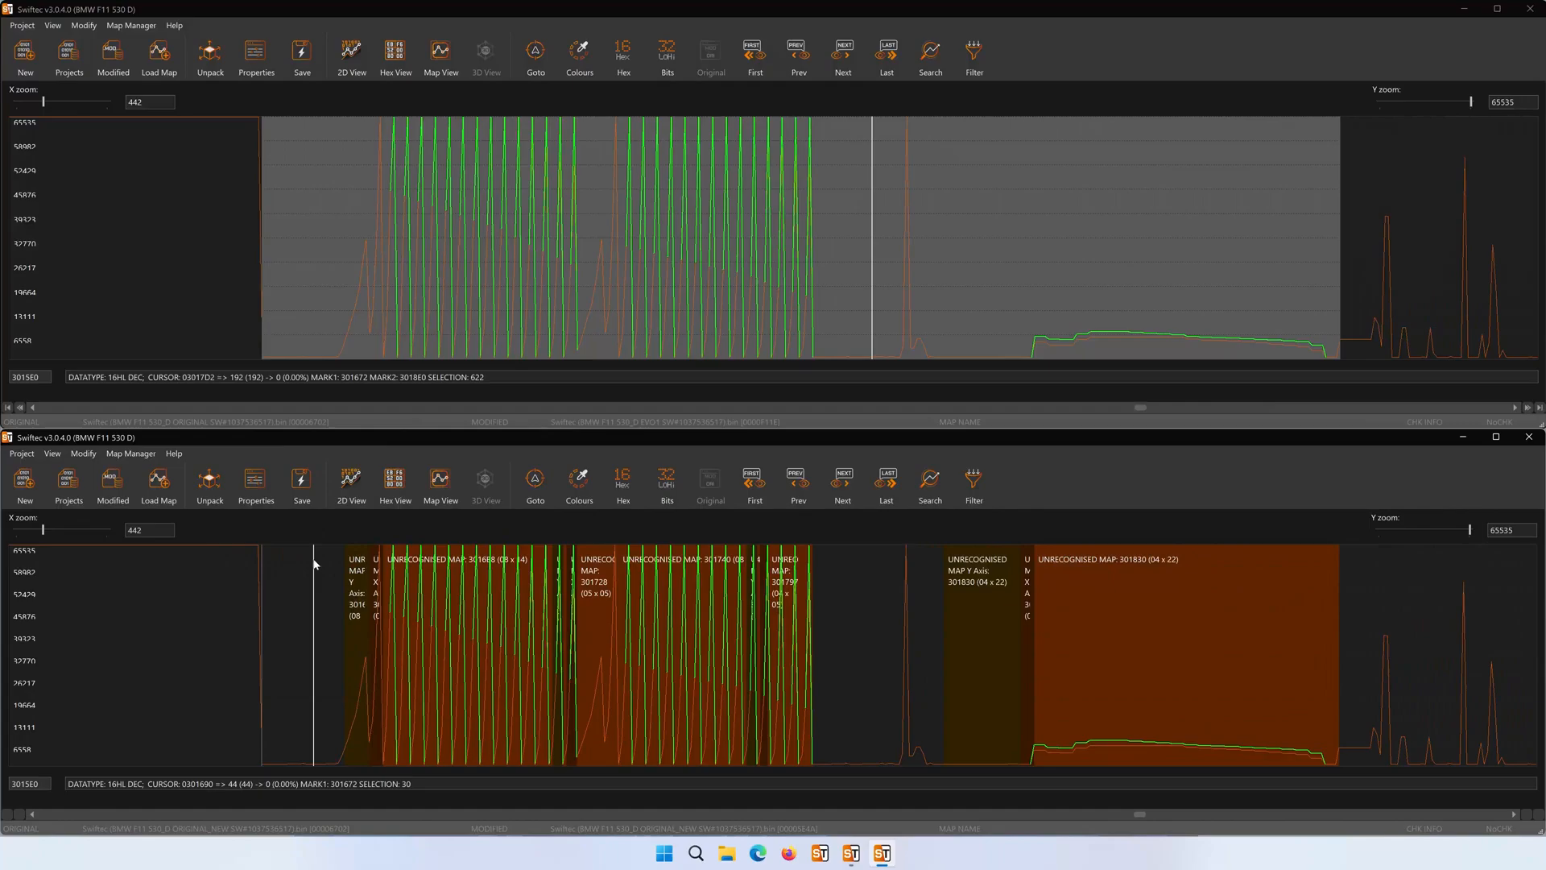
- Open the unrecognised 08 x 08 map 30196E in both the EVO1 and the ORIGINAL_NEW project
left_click(1481, 410)
left_click(1481, 410)
left_click(1481, 409)
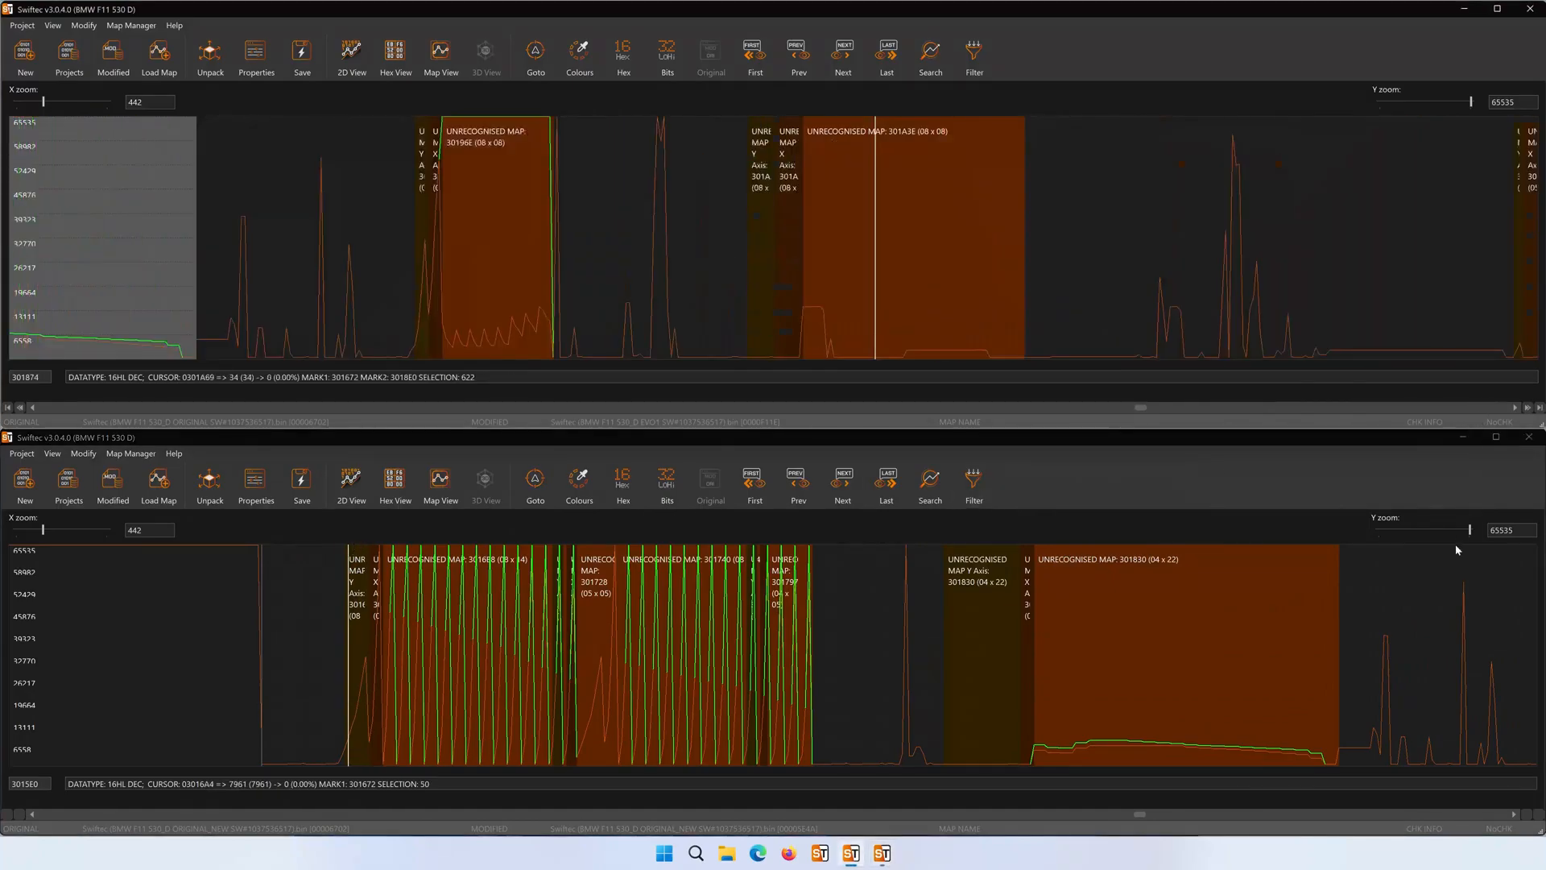
left_click(1485, 814)
left_click(1485, 813)
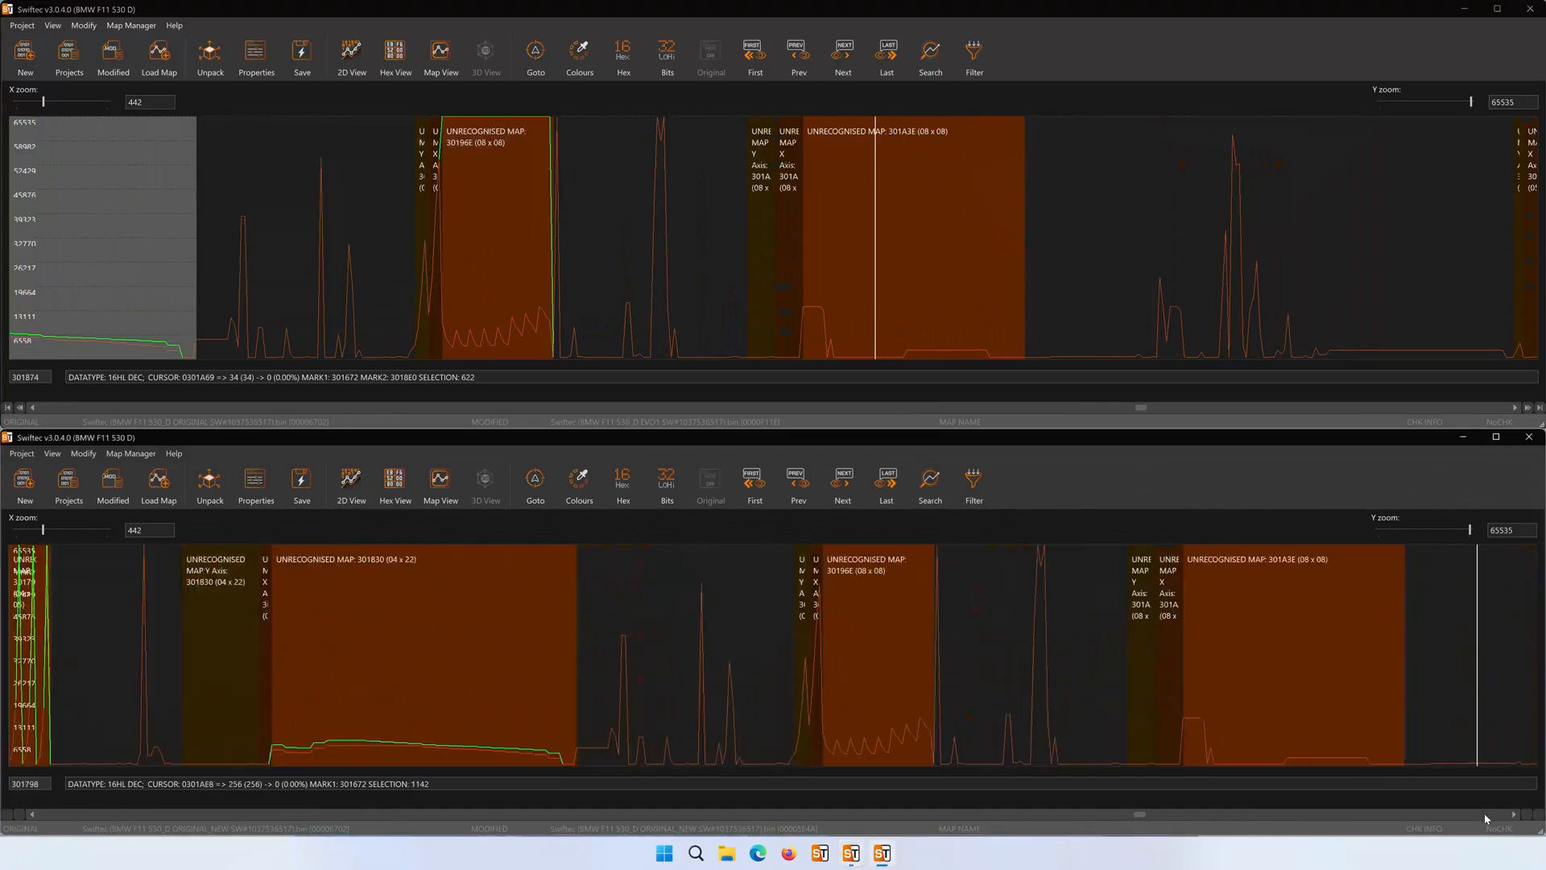
left_click(1484, 813)
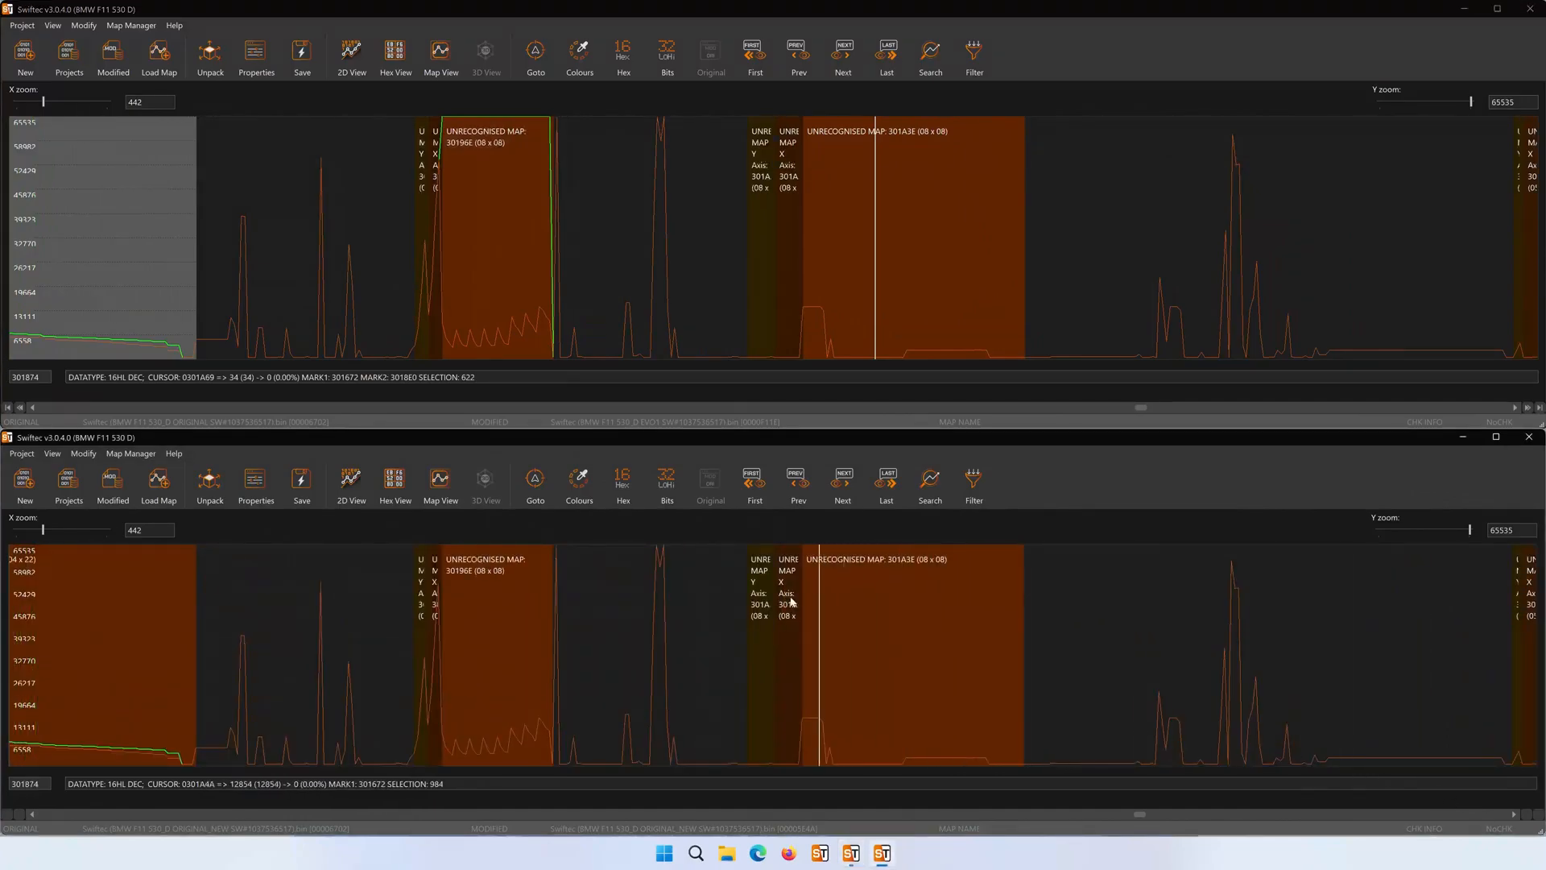
double_click(502, 233)
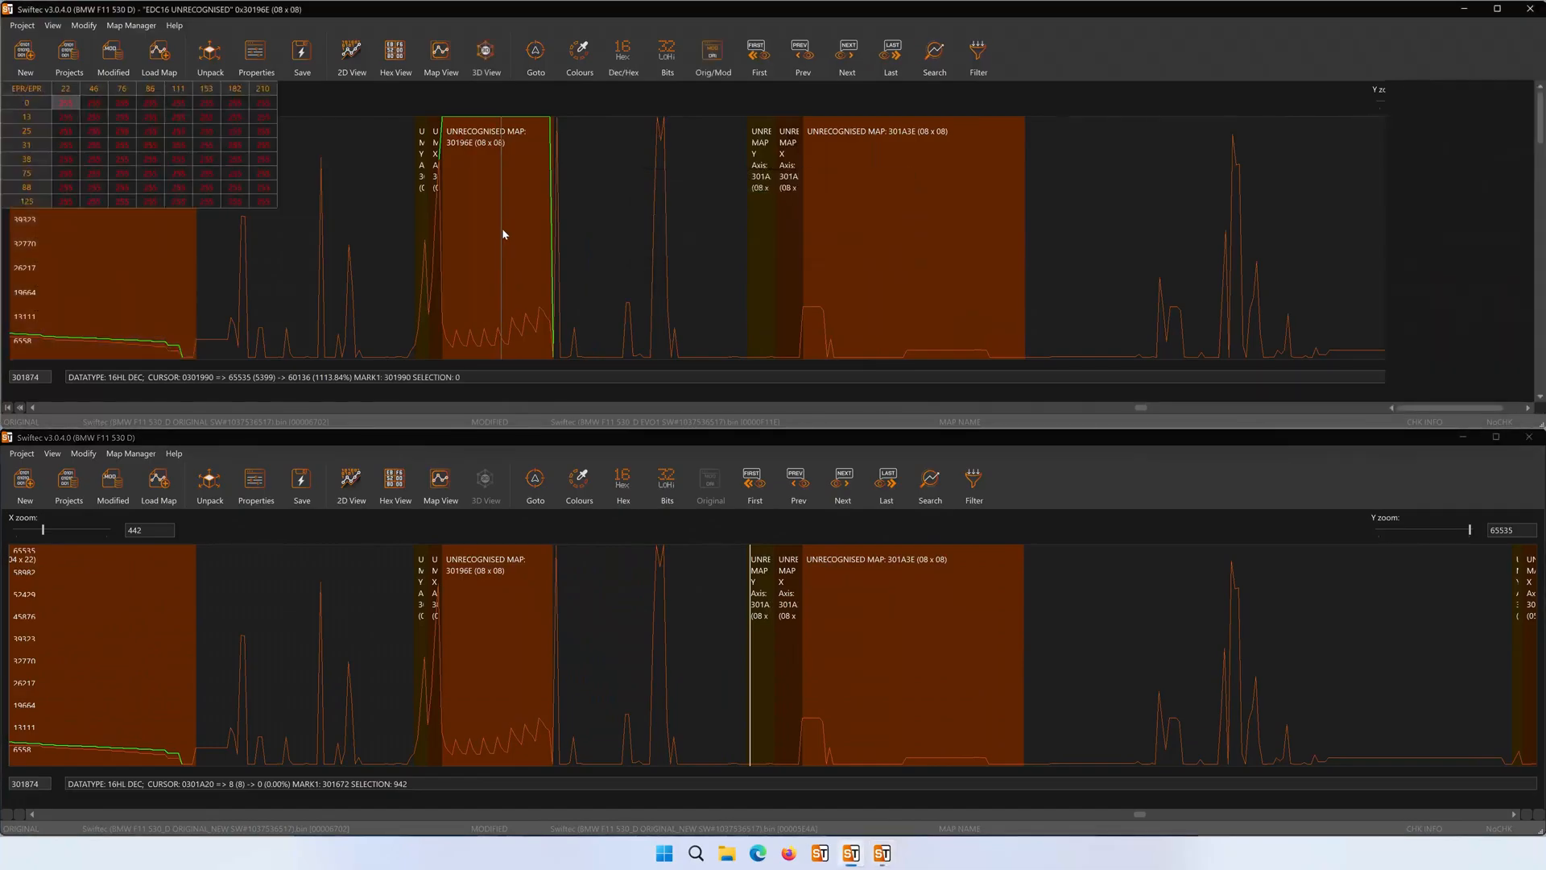
double_click(499, 593)
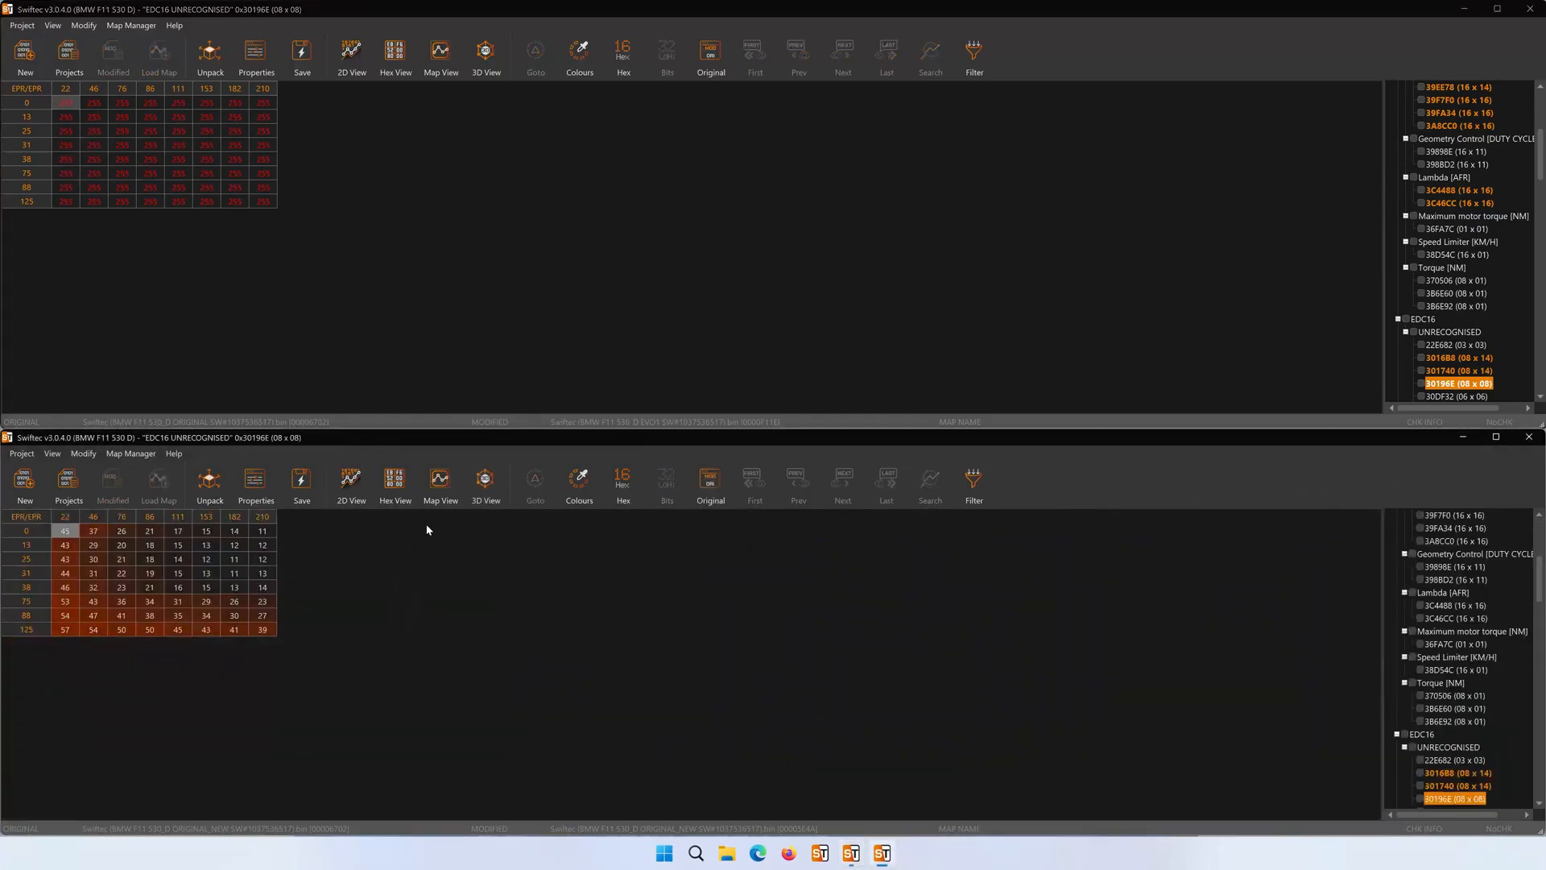
- Copy all values of the 08 x 08 map 30196E from the EVO1 project and paste them into the same map in ORIGINAL_NEW
left_click_drag(66, 104, 266, 204)
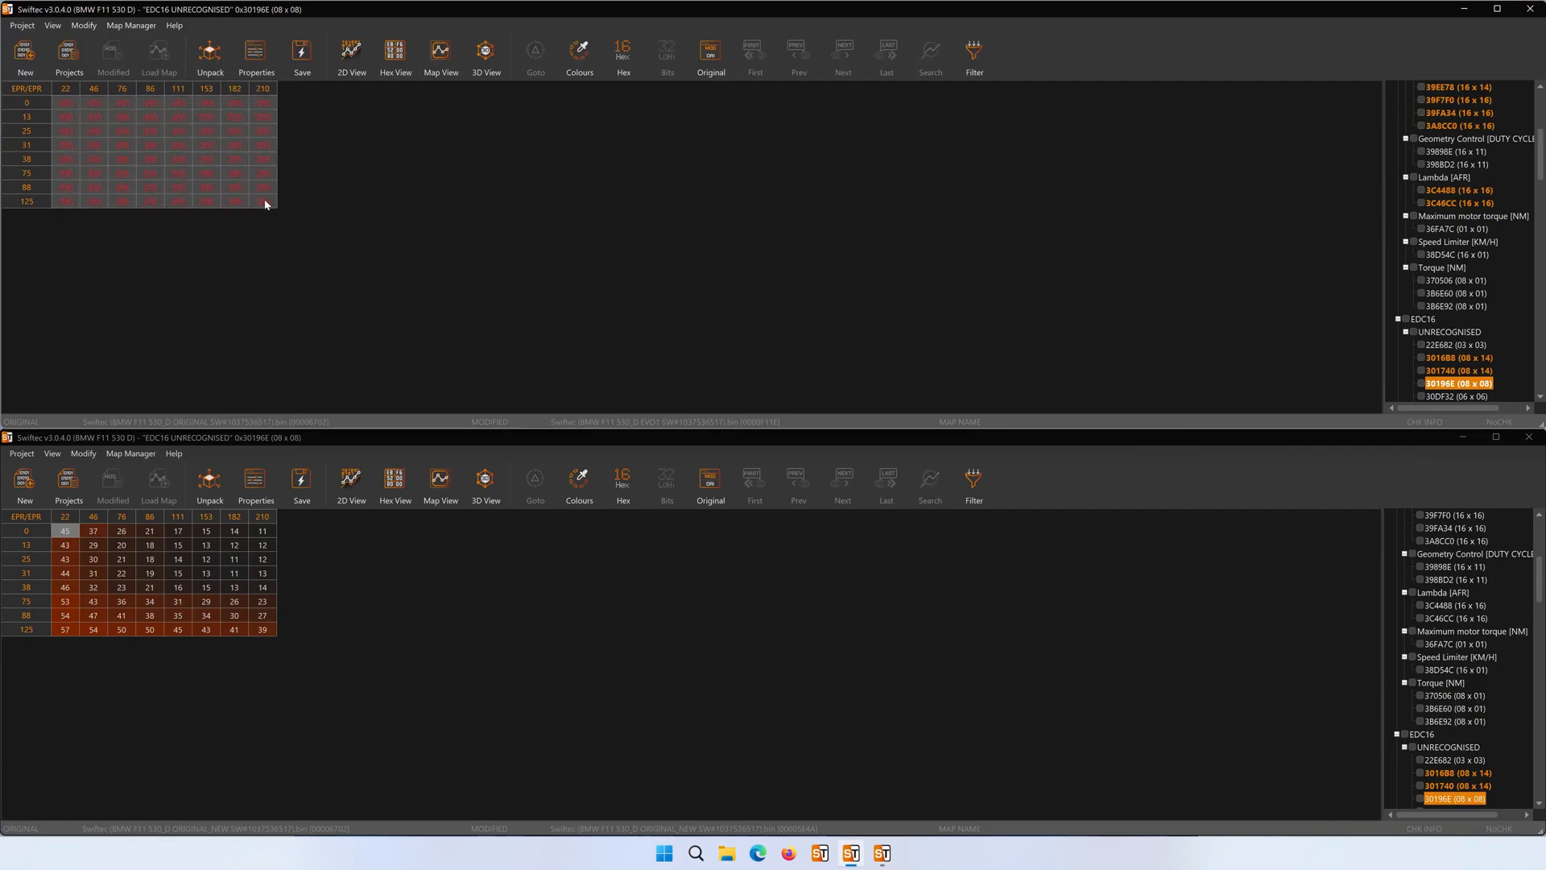
right_click(243, 173)
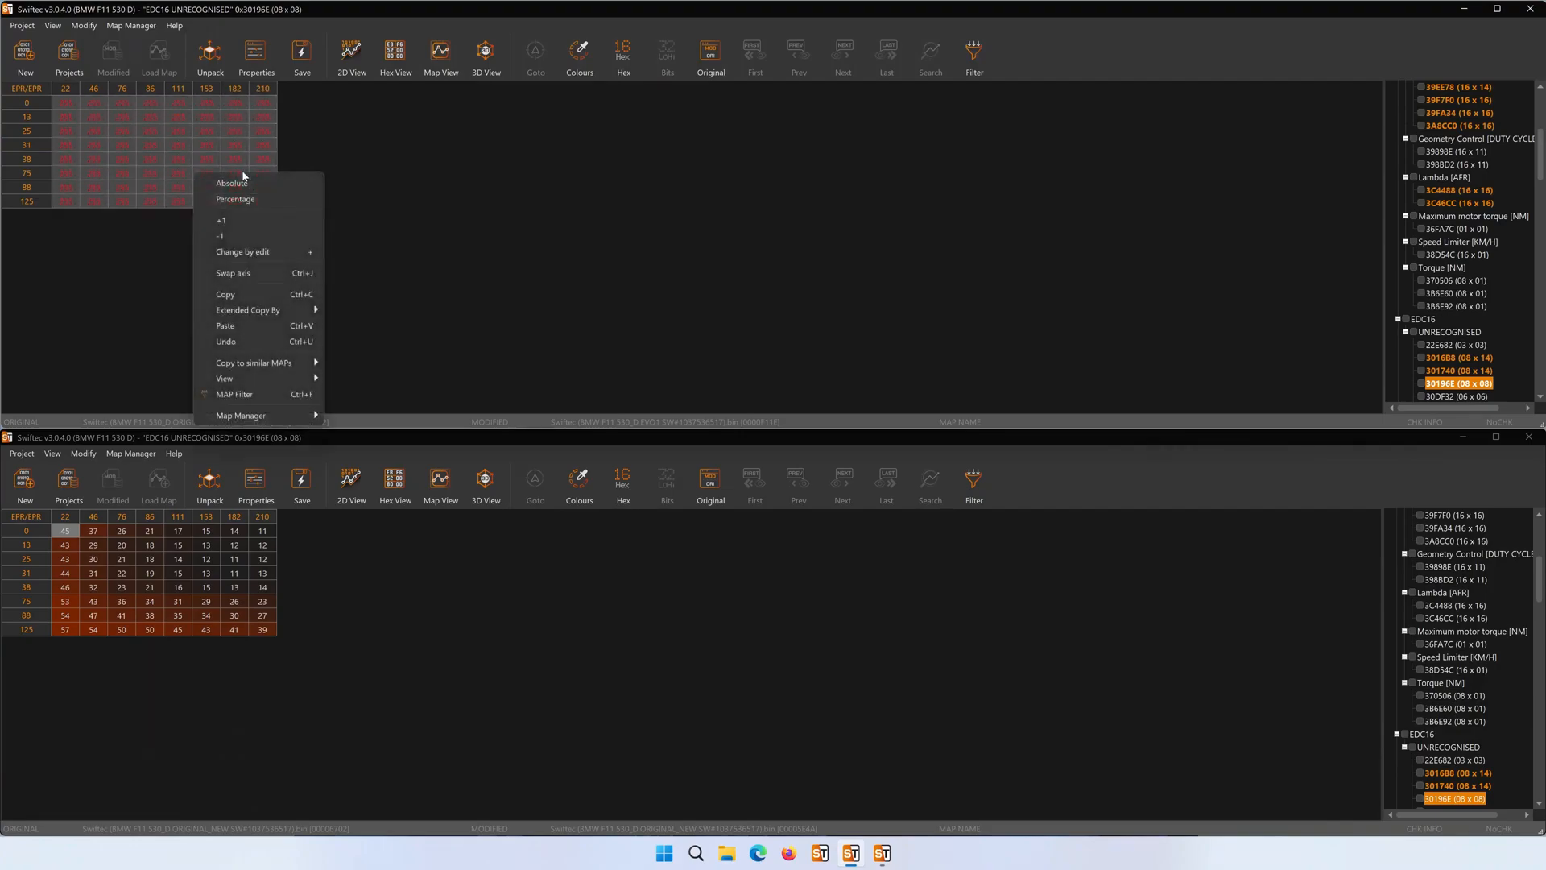
left_click(247, 296)
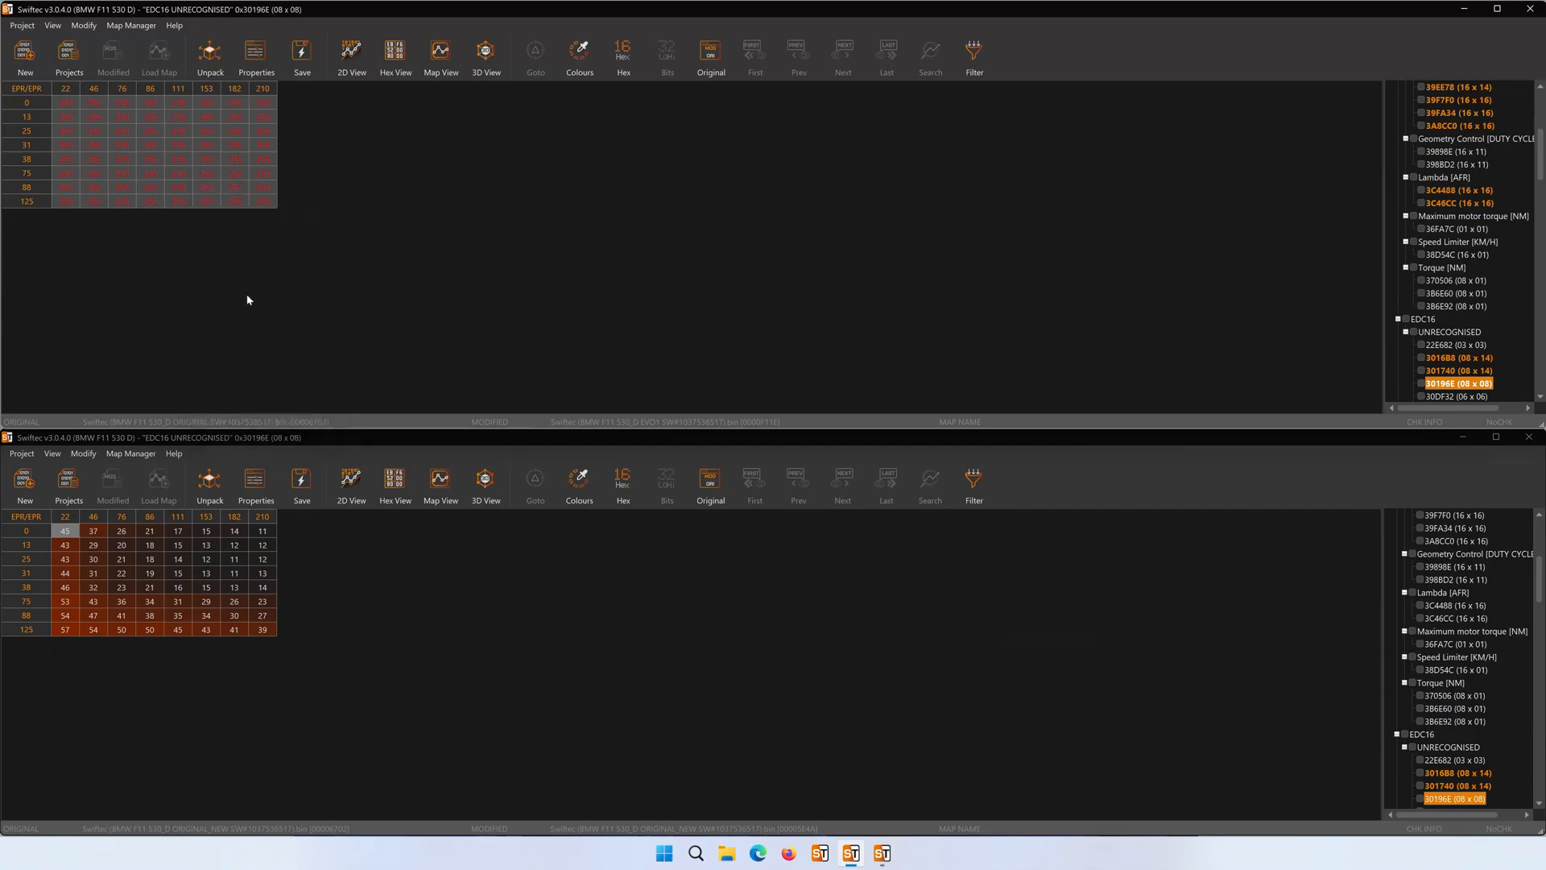
right_click(74, 532)
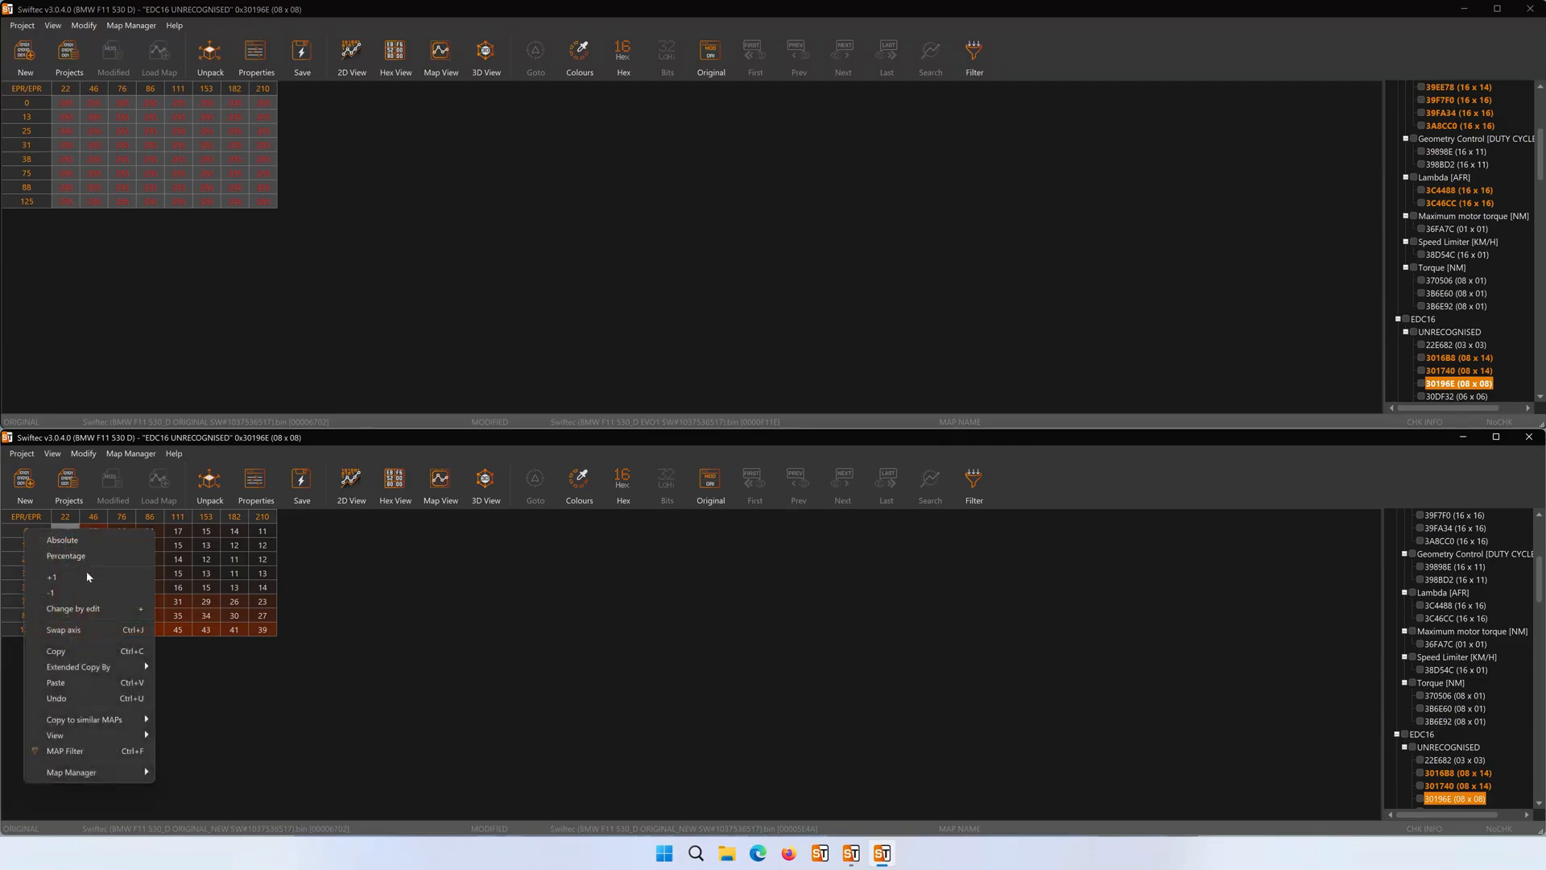
left_click(87, 684)
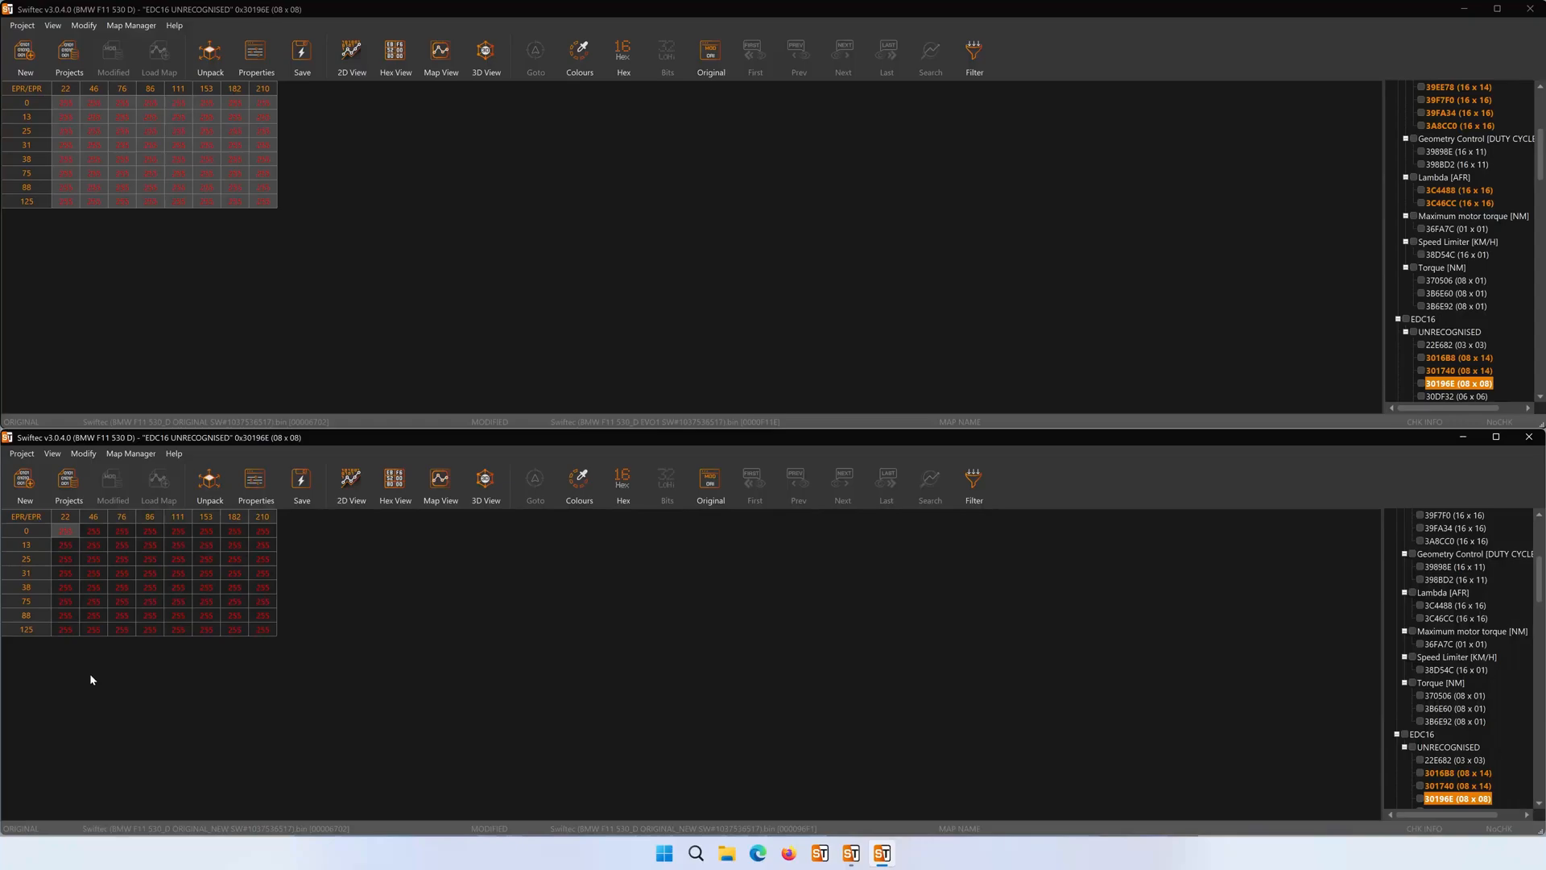
- Return both projects from the map 30196E table to the 2D view
left_click(354, 74)
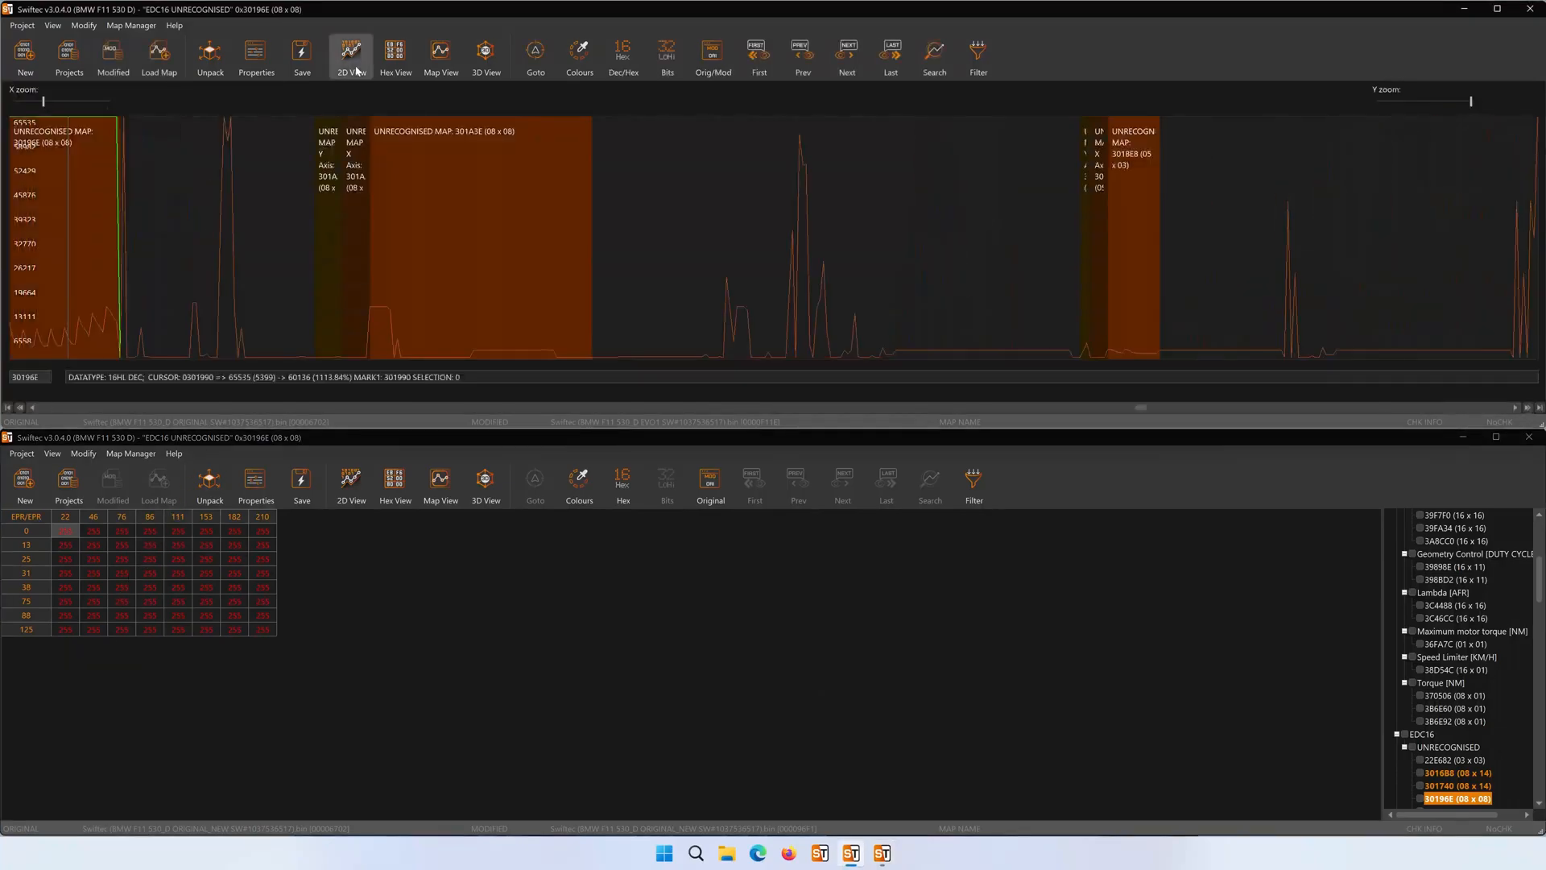
left_click(365, 356)
left_click(351, 483)
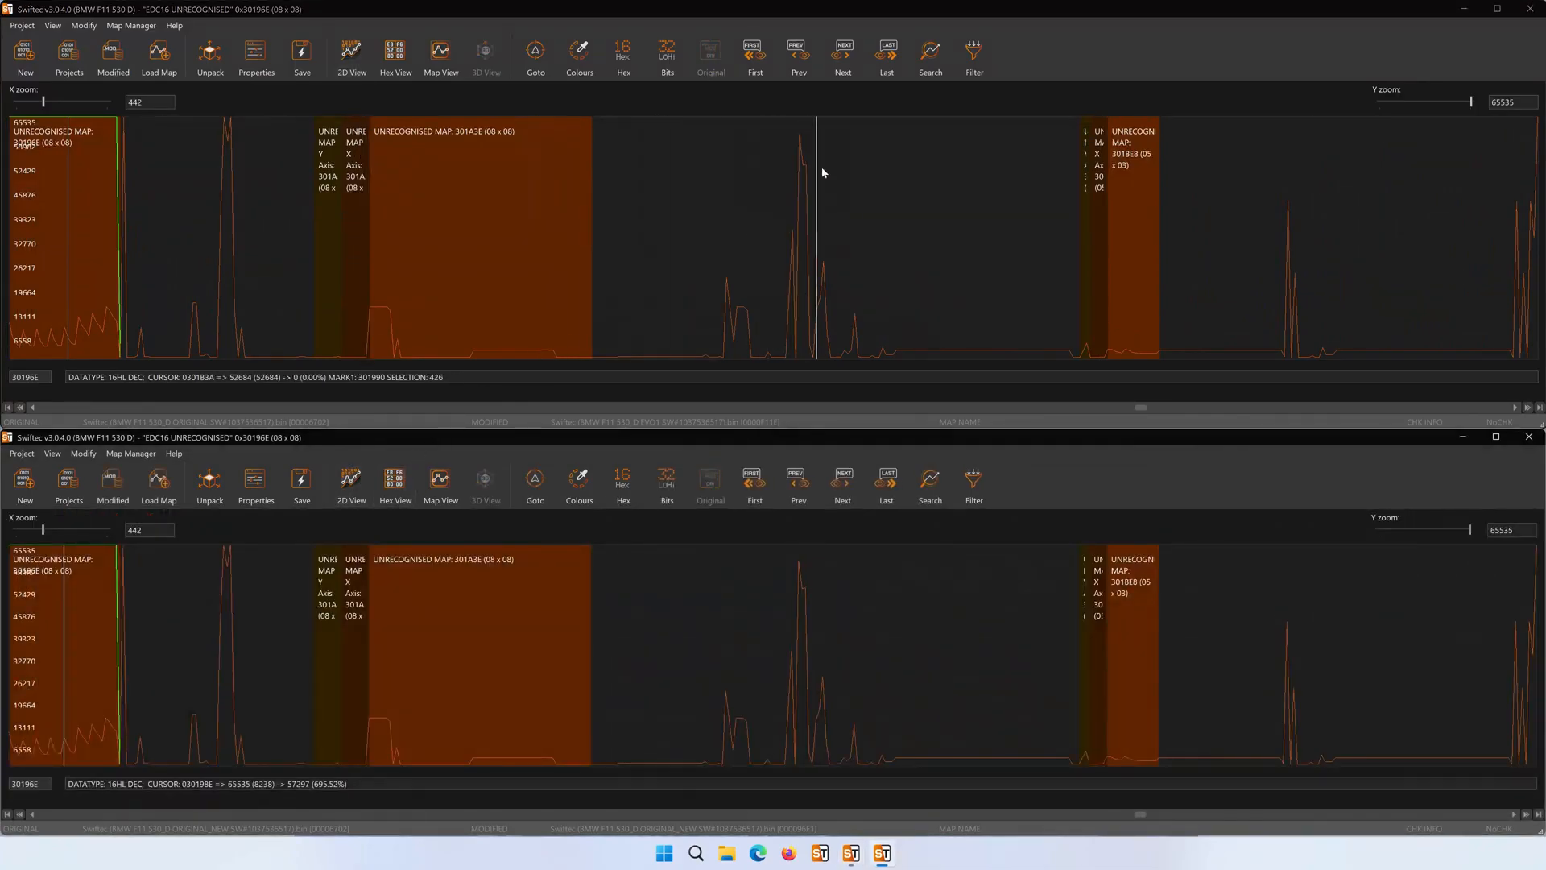
- Jump to the next change in the EVO1 project, copy its address 34AA16 and go to that address in the ORIGINAL_NEW project
left_click(843, 53)
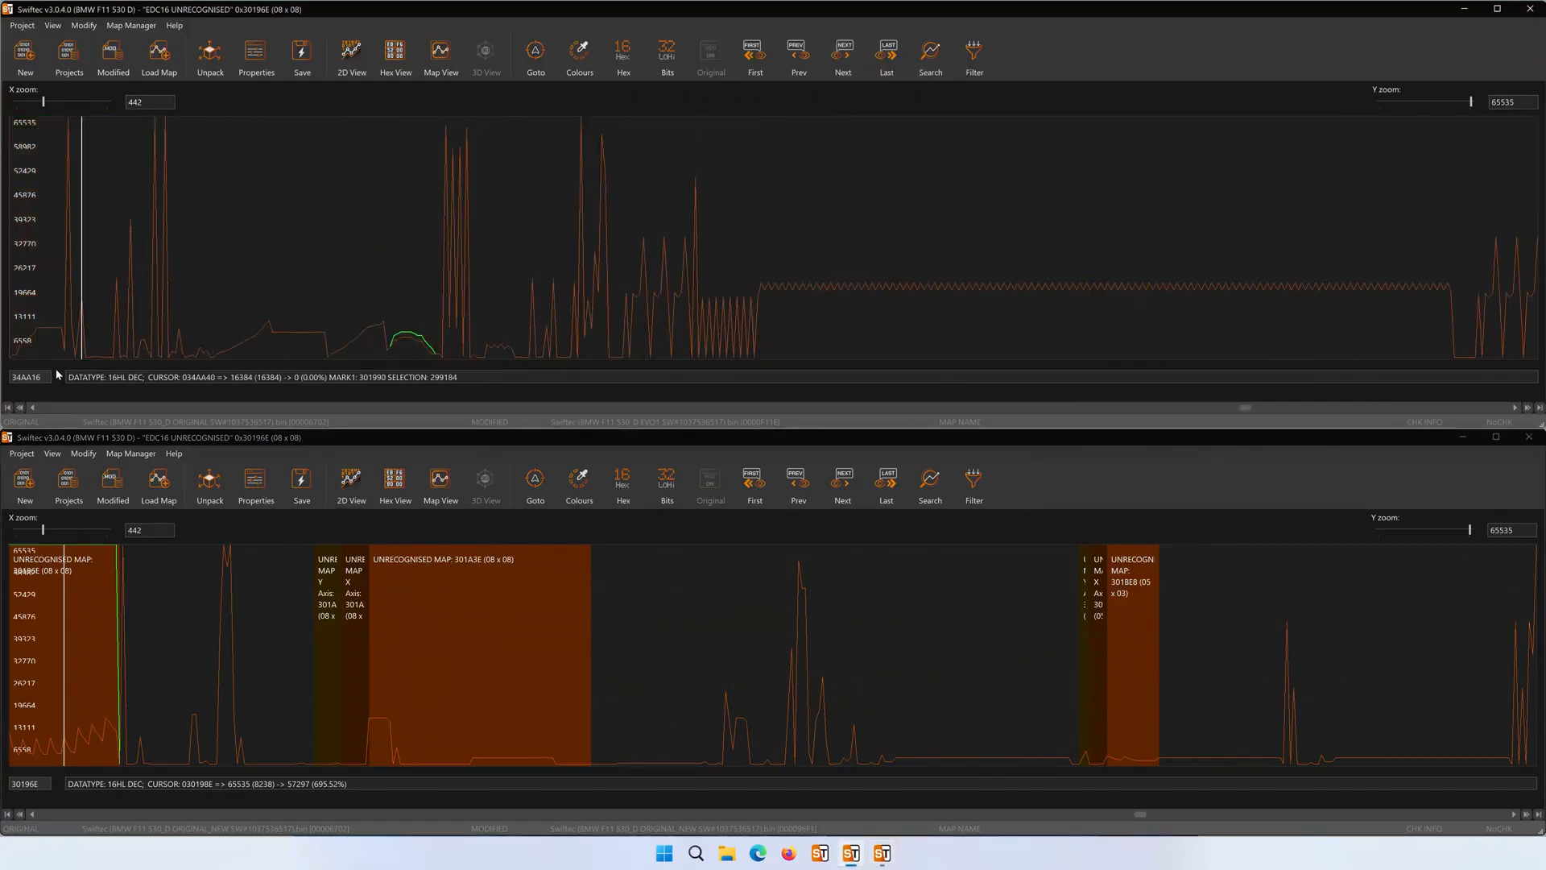
left_click_drag(48, 376, 10, 380)
right_click(15, 379)
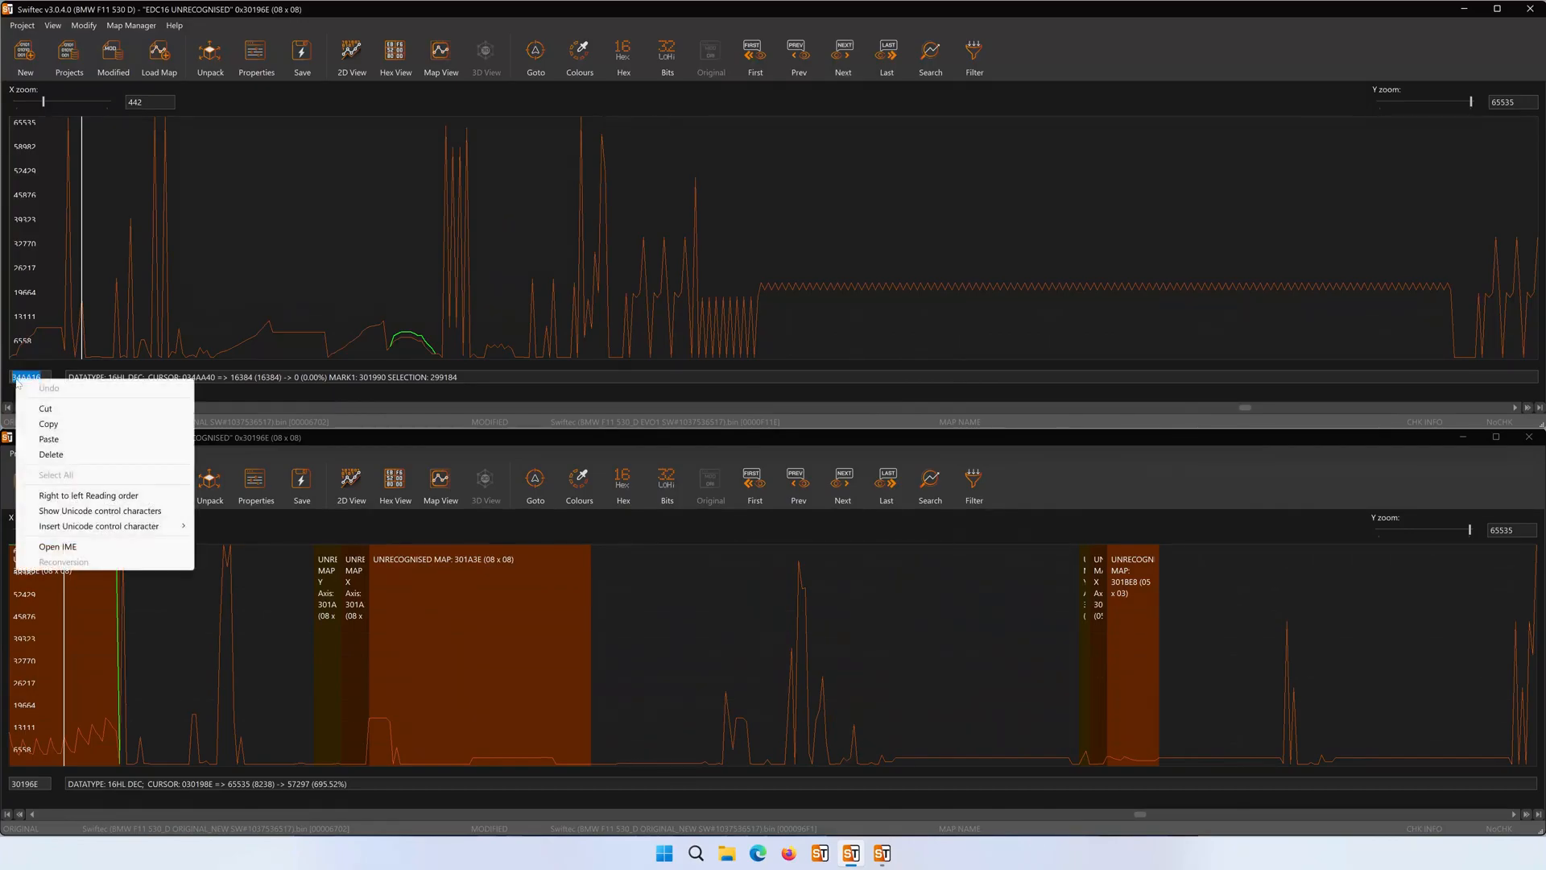
left_click(56, 428)
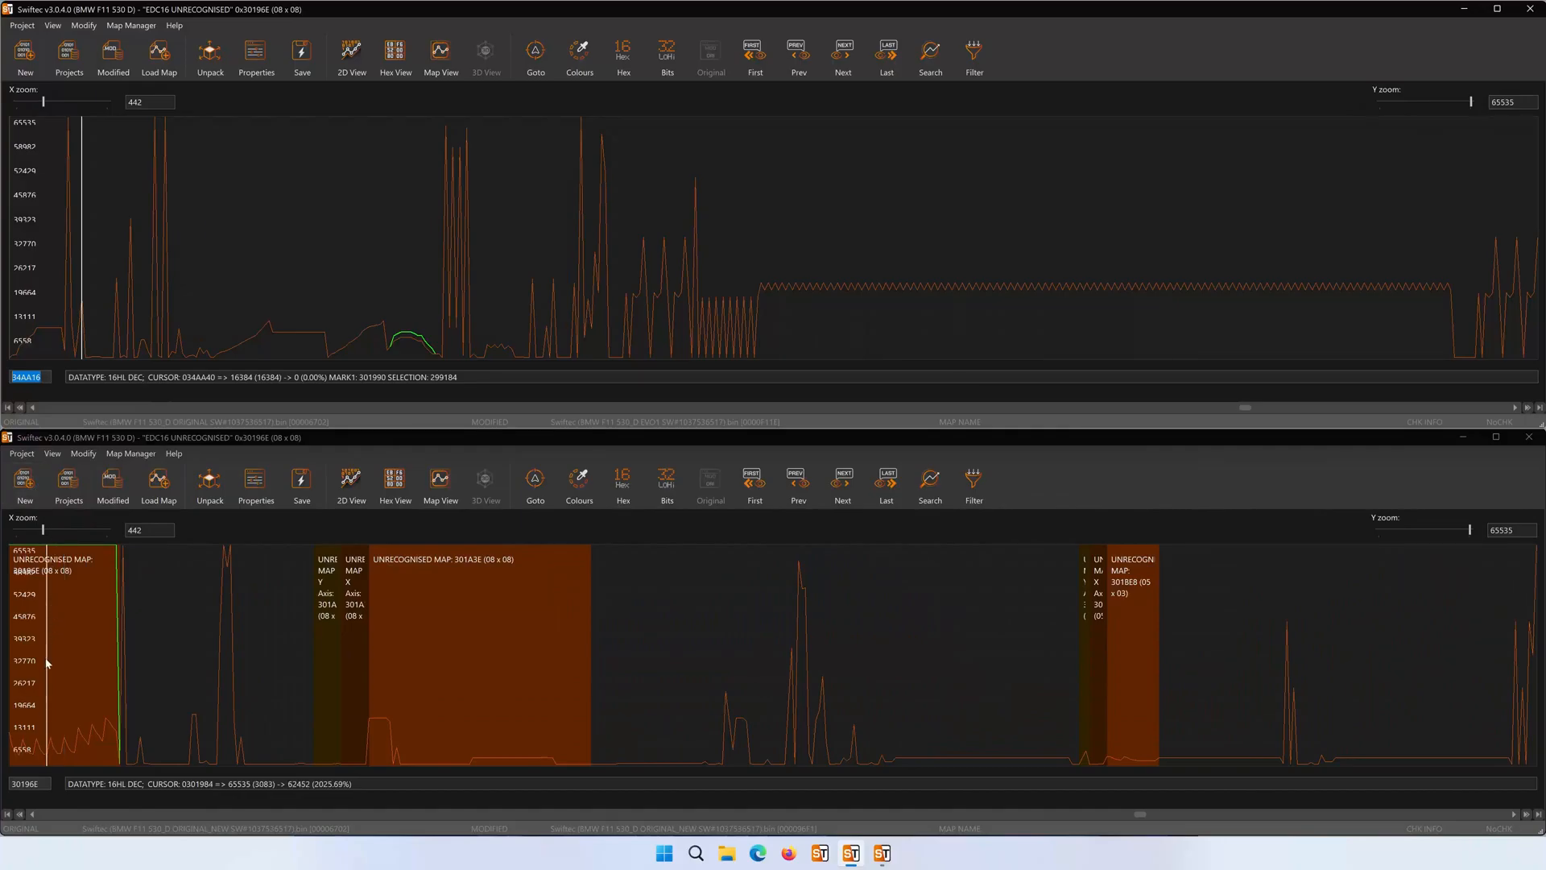
left_click_drag(40, 783, 9, 789)
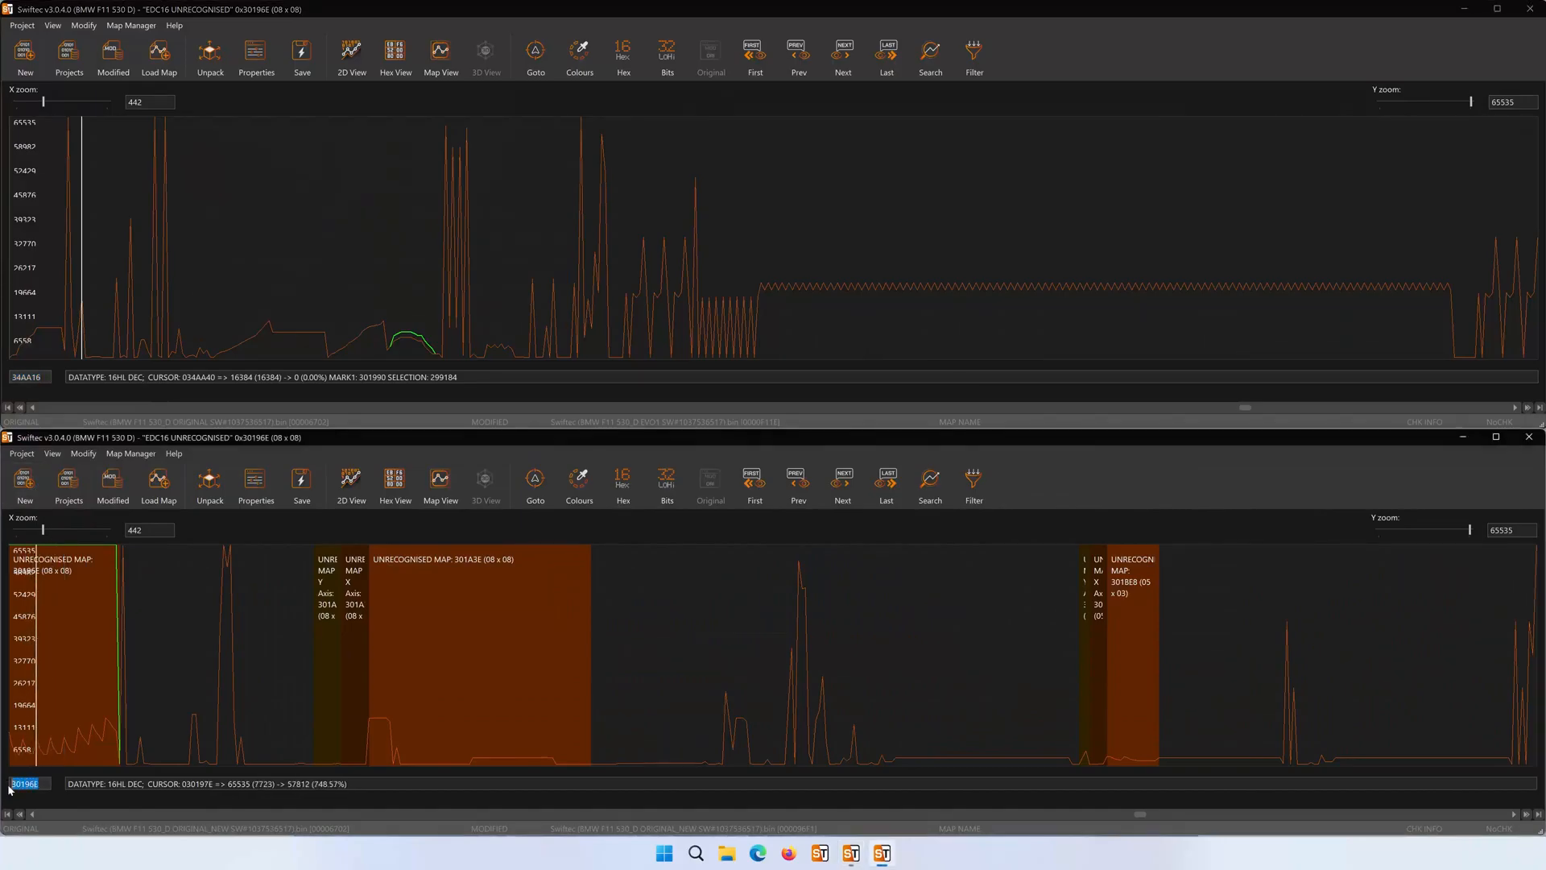
right_click(13, 785)
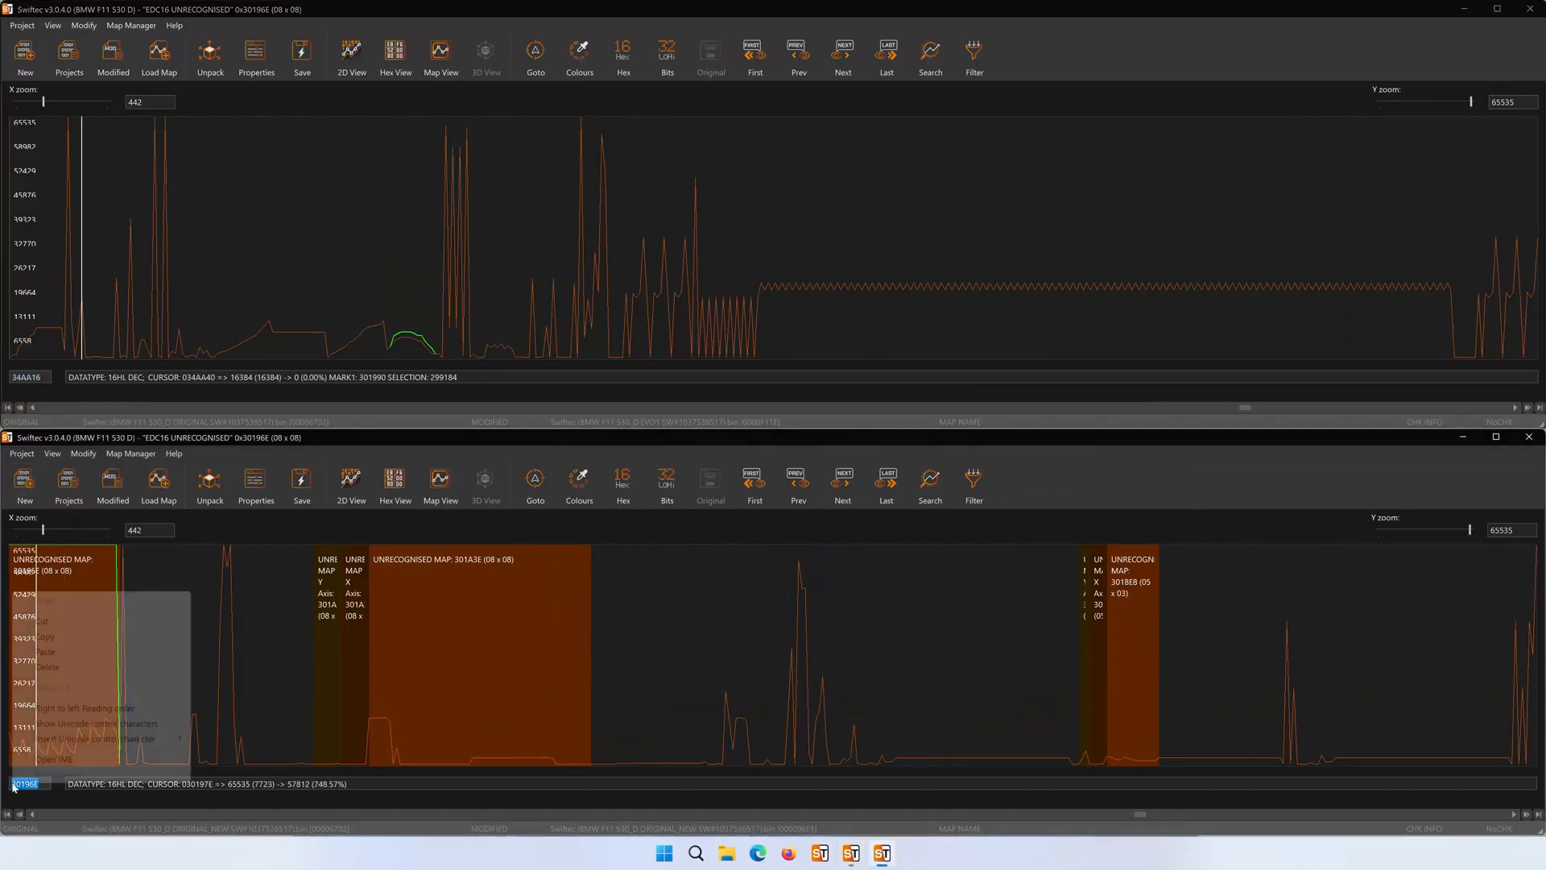
left_click(66, 654)
key("Return")
- Copy the modified range 34AAEE to 34AB10 from the EVO1 project and paste it at address 34AAEE in the ORIGINAL_NEW project
left_click(384, 343)
left_click_drag(384, 343, 442, 322)
right_click(435, 303)
left_click(485, 404)
left_click(389, 644)
right_click(384, 641)
left_click(413, 491)
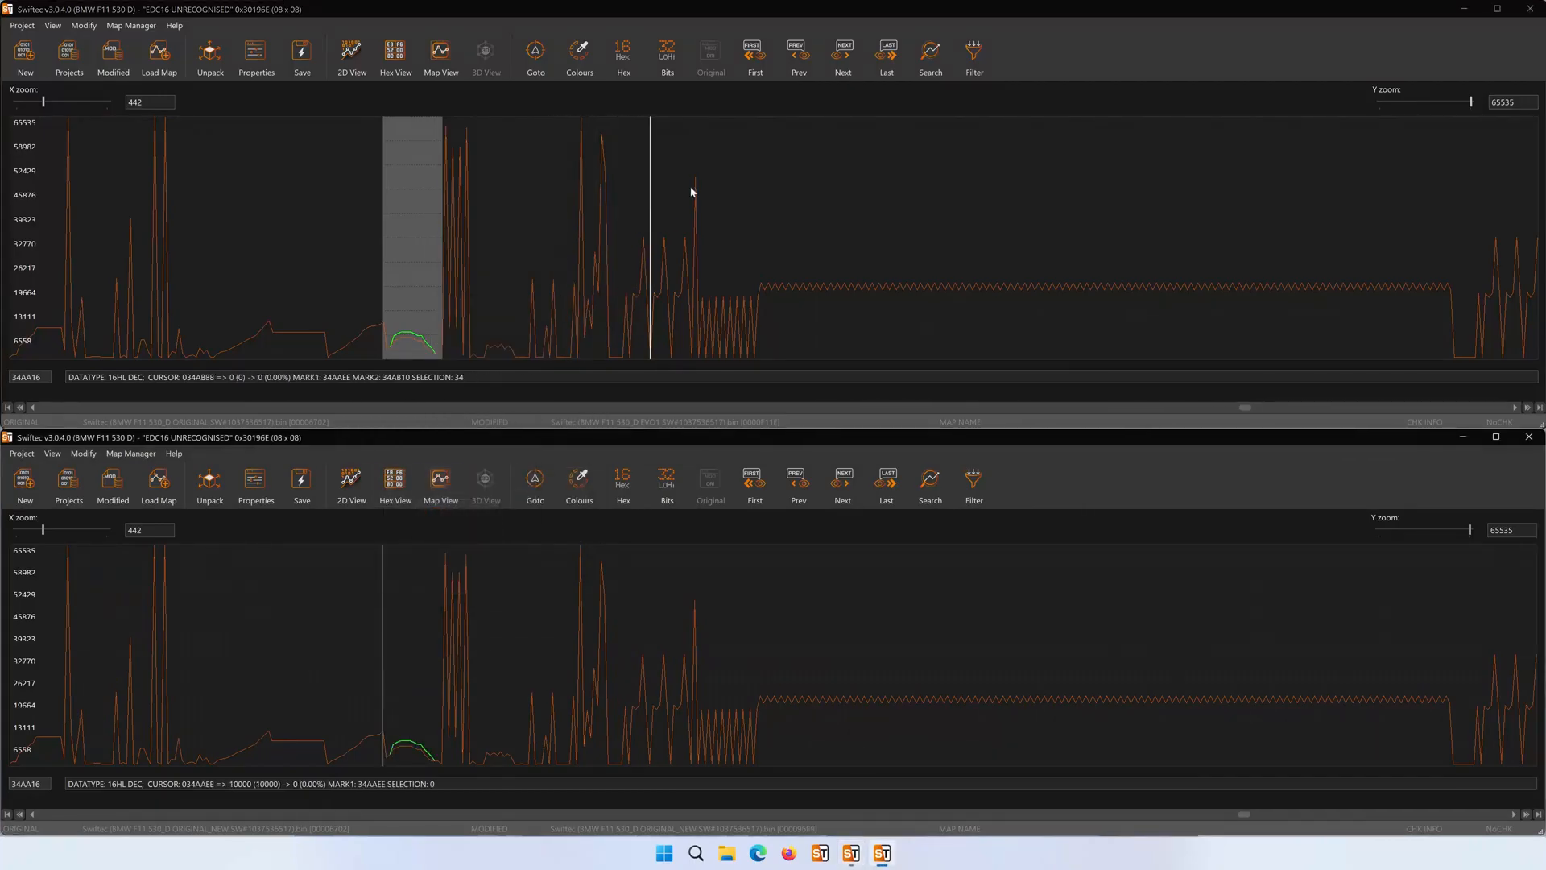
- Jump to the following change in the EVO1 project, copy its address 3550F8 and go to that address in the ORIGINAL_NEW project
left_click(842, 58)
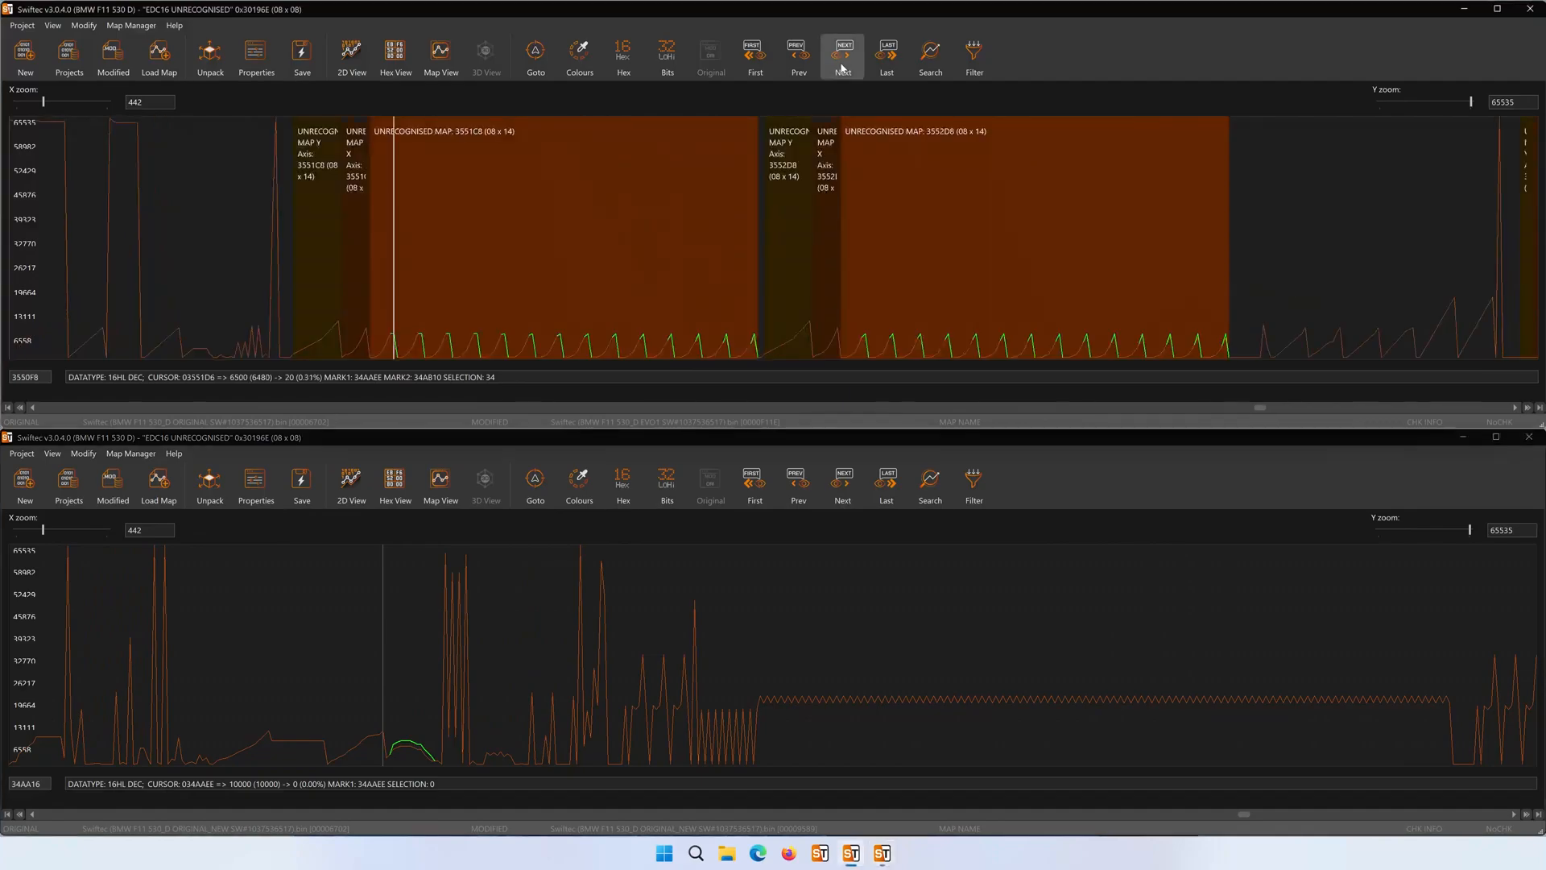
left_click_drag(40, 376, 11, 377)
right_click(14, 377)
left_click(53, 420)
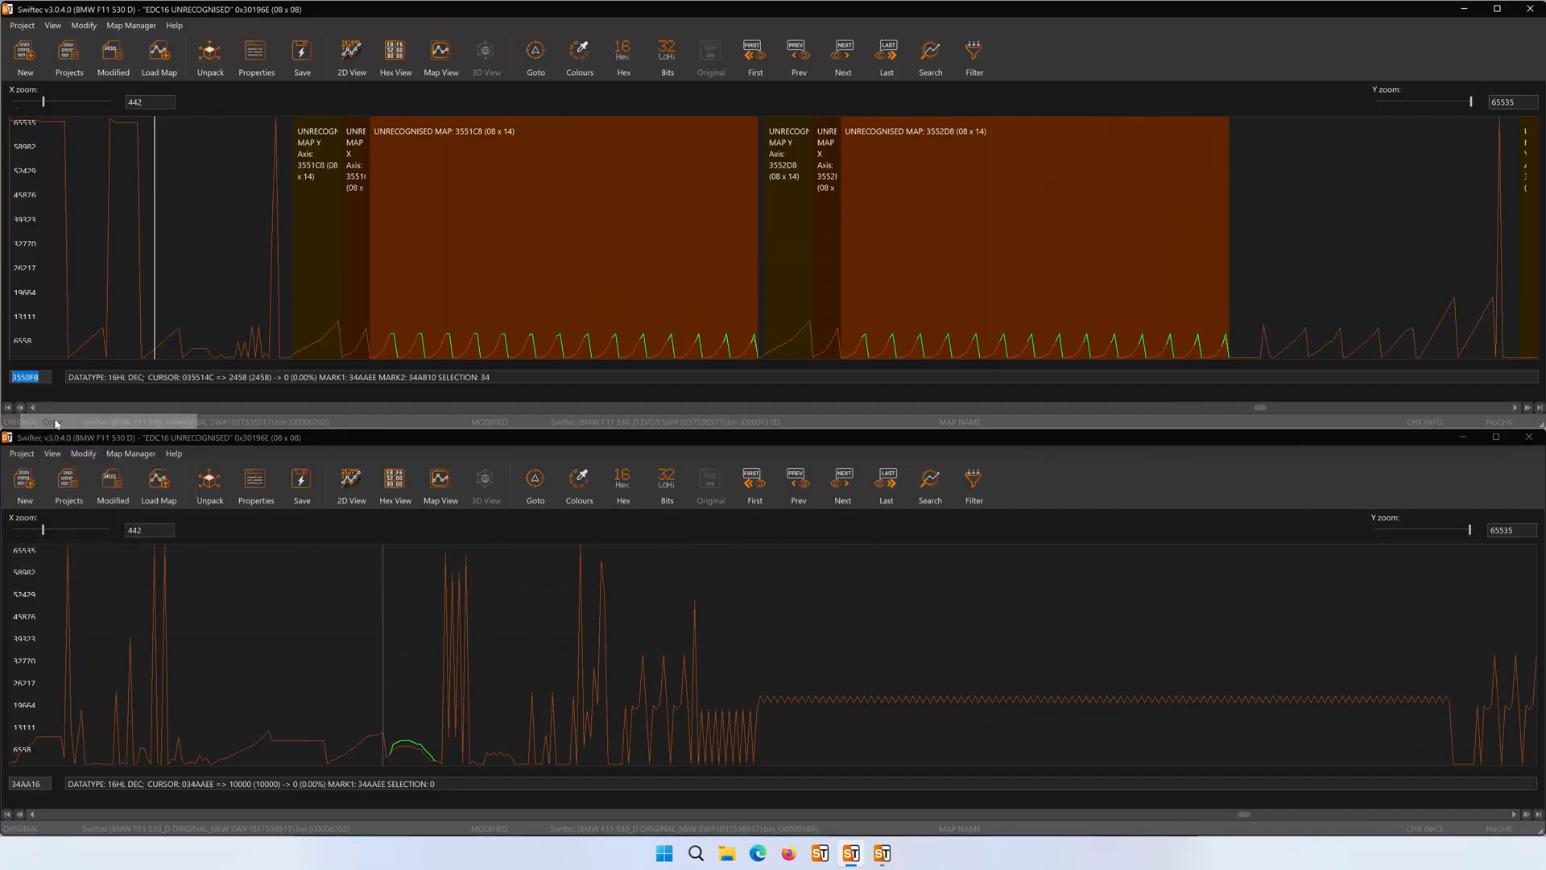
left_click_drag(40, 783, 12, 783)
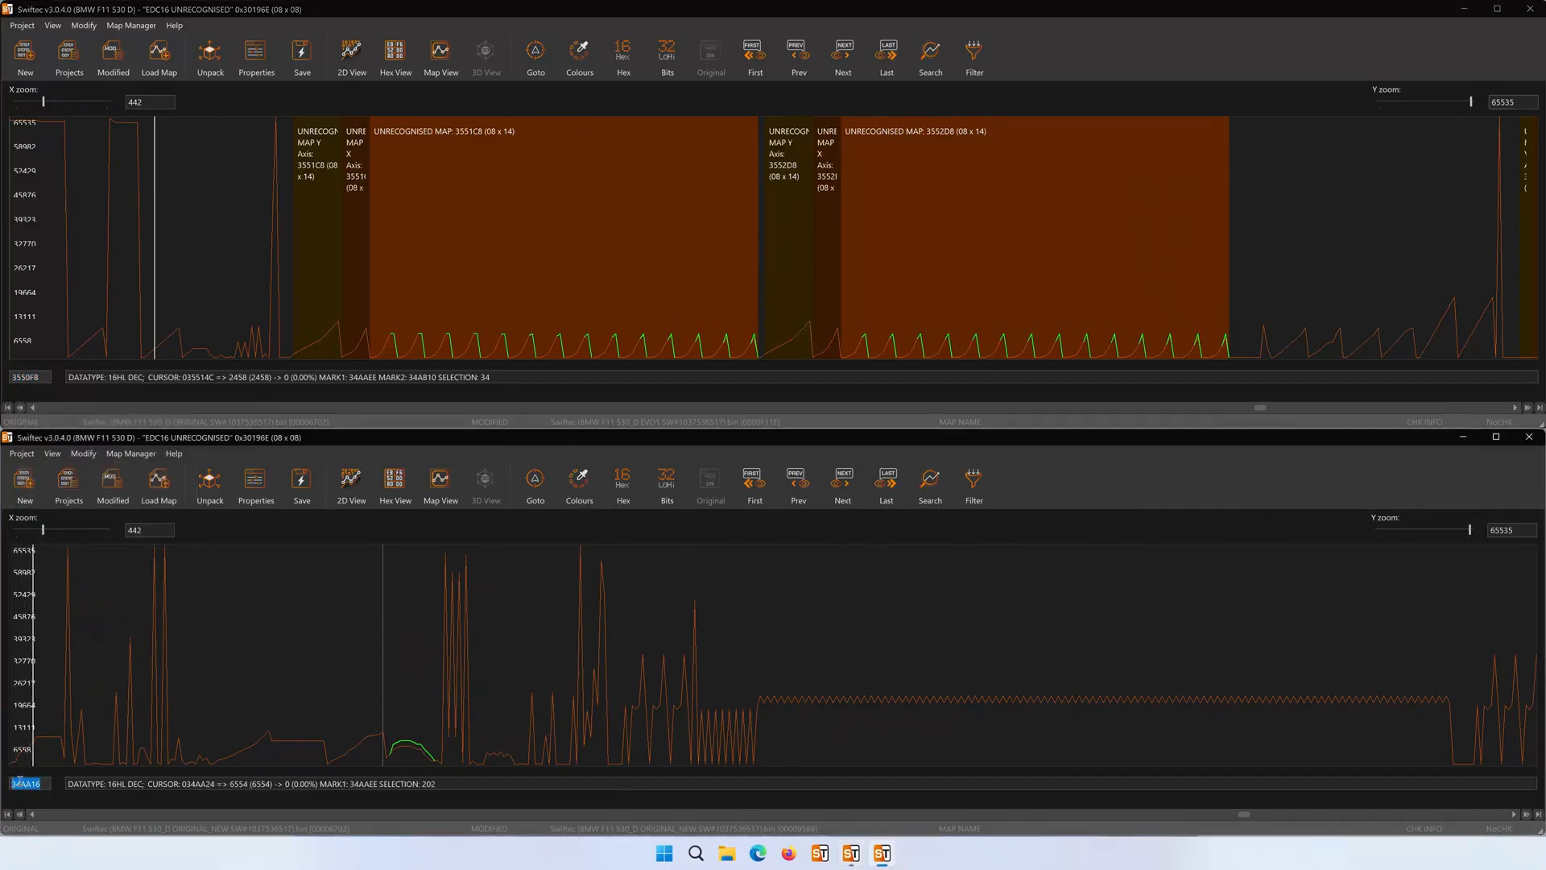
right_click(18, 782)
left_click(66, 650)
key("Return")
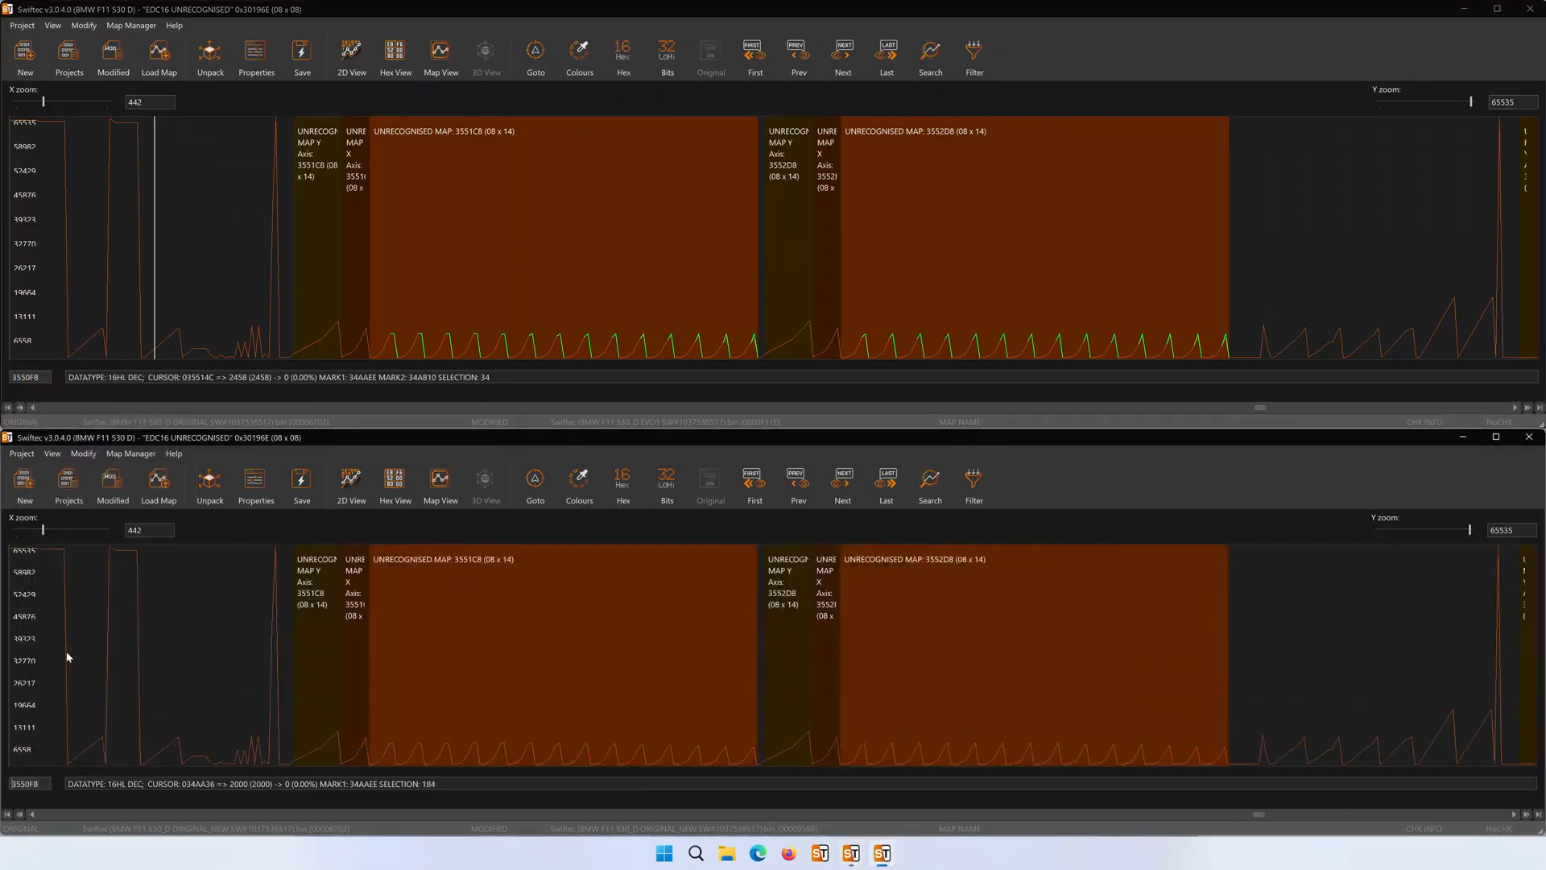
- Open the 08 x 14 map 3551C8 in both projects and copy its modified 8192 column from EVO1 into ORIGINAL_NEW
double_click(510, 263)
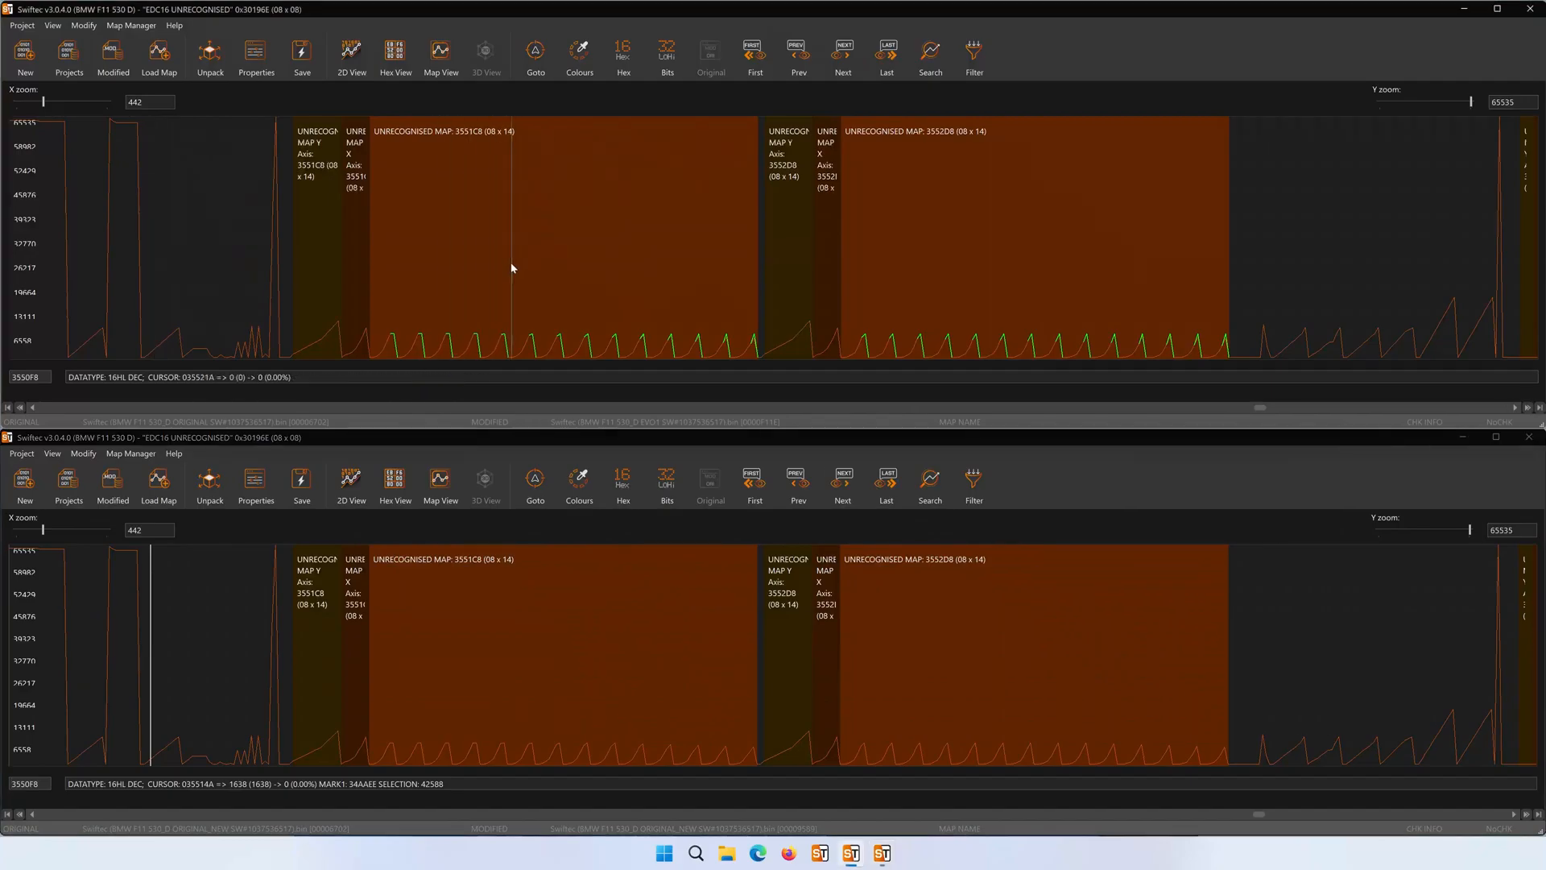
double_click(539, 564)
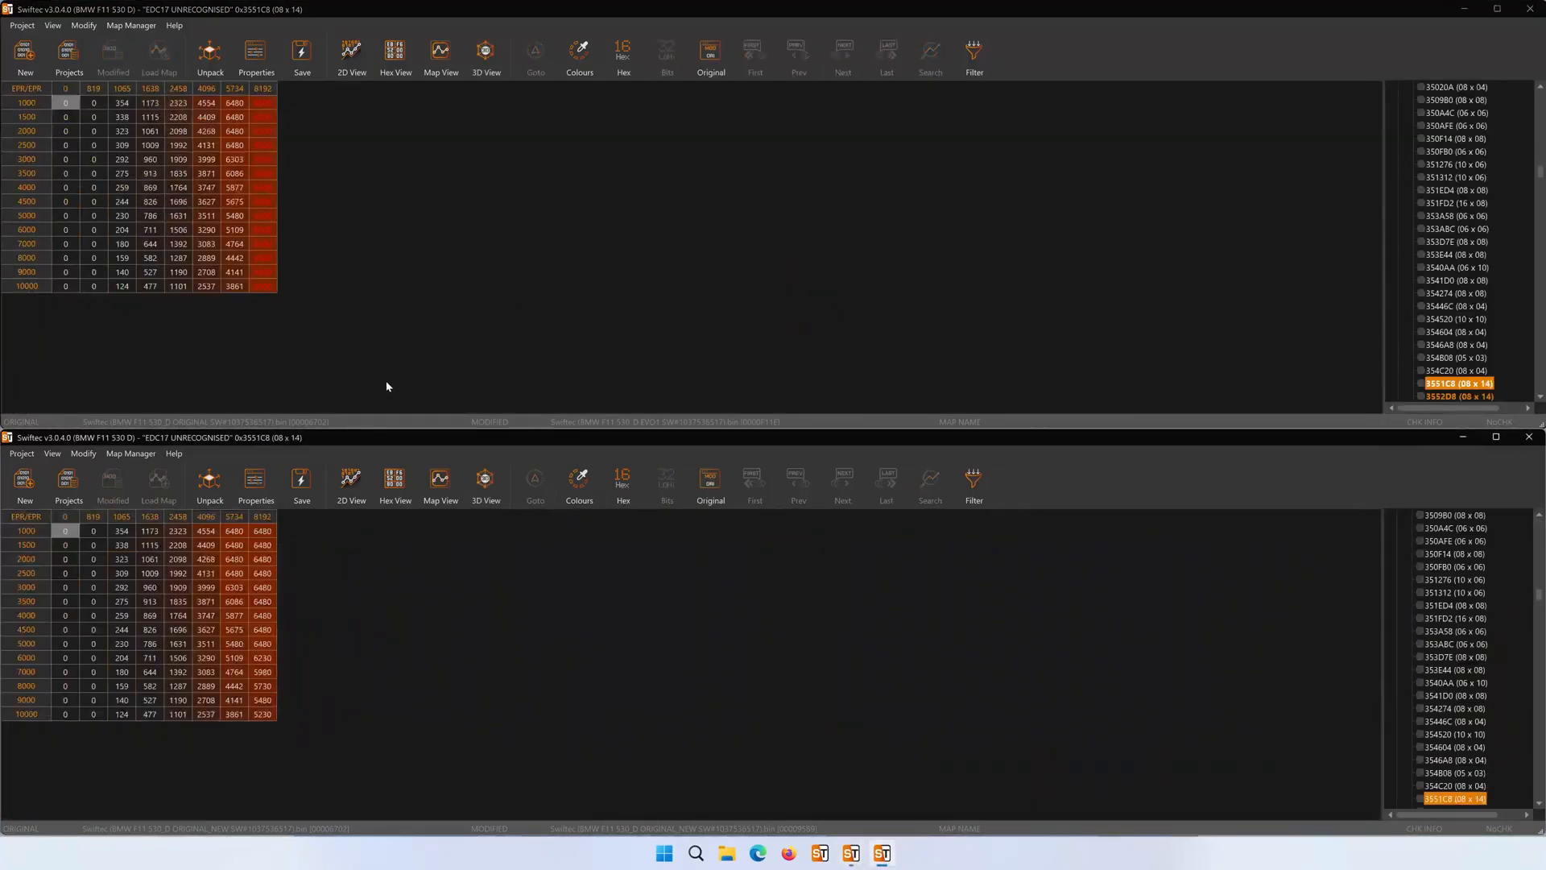
left_click_drag(263, 113, 268, 294)
right_click(269, 289)
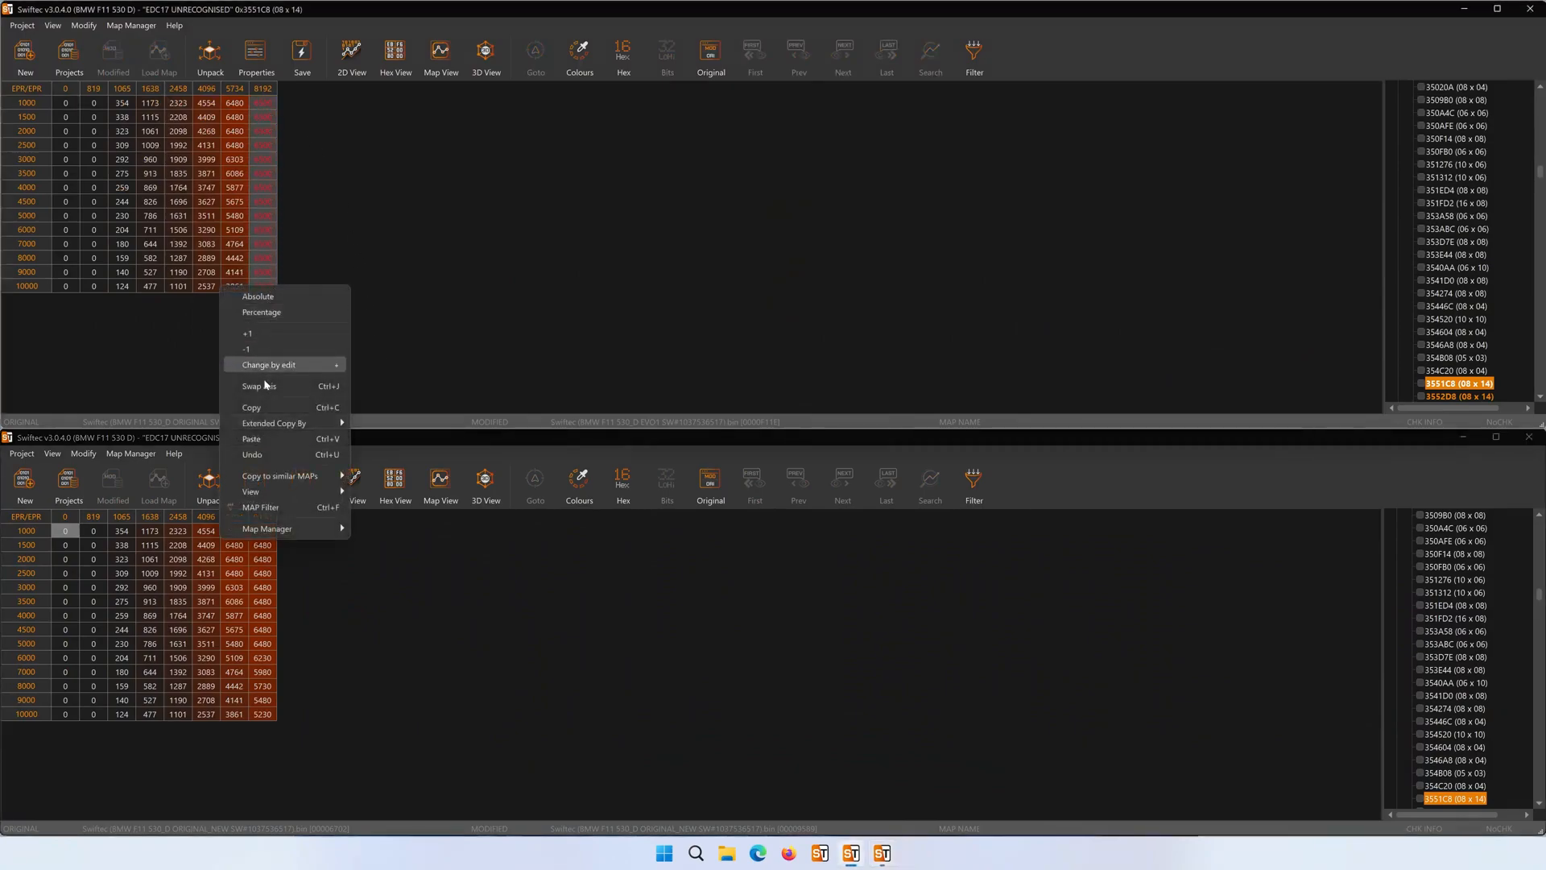
left_click(258, 412)
left_click(263, 531)
right_click(266, 534)
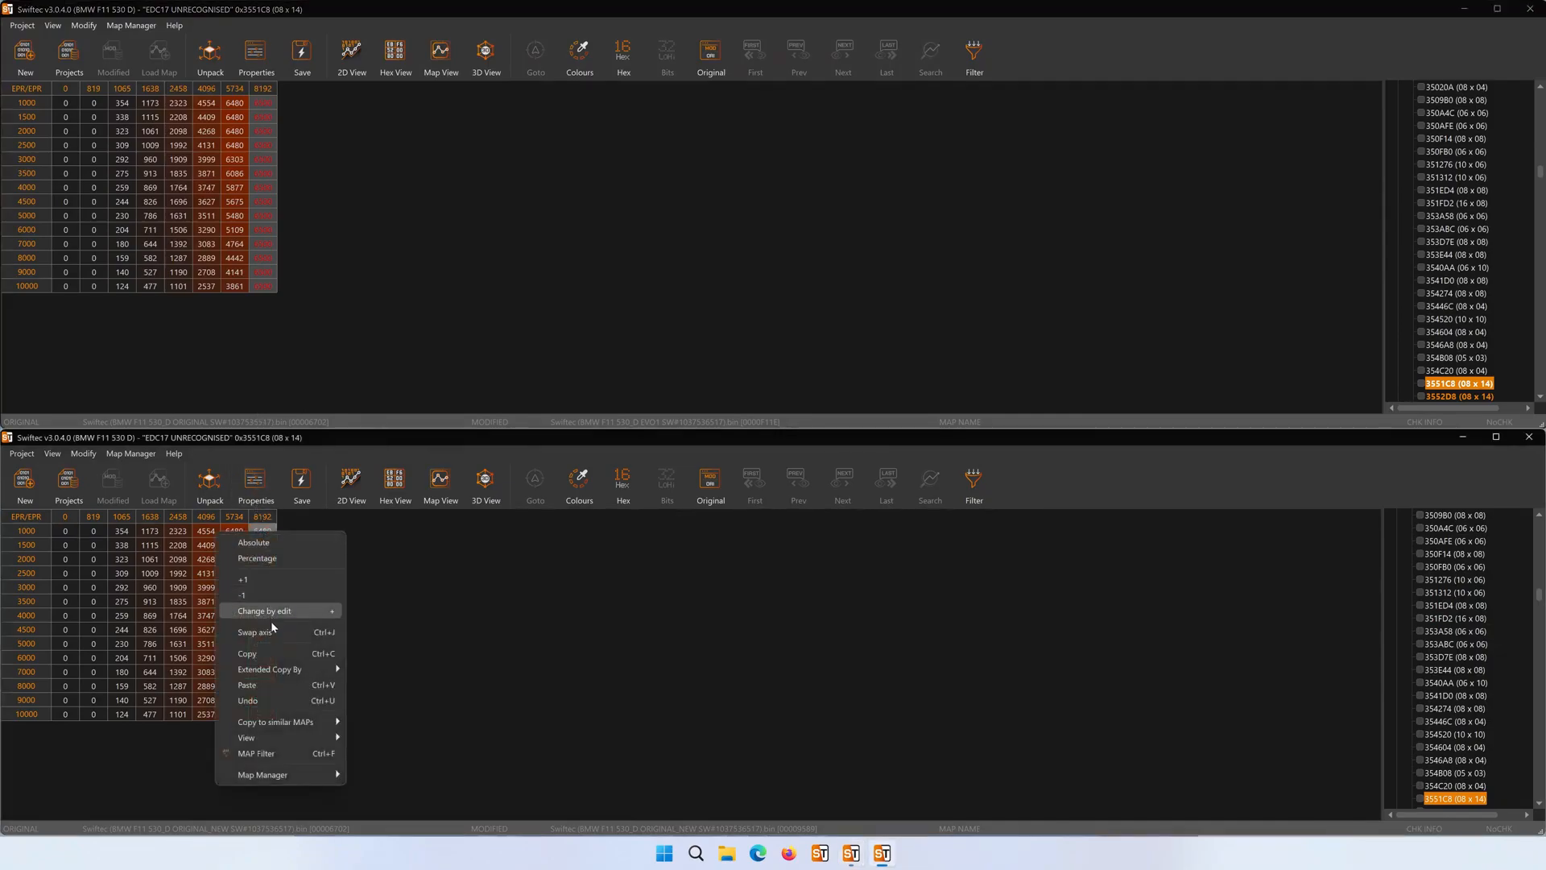
left_click(274, 686)
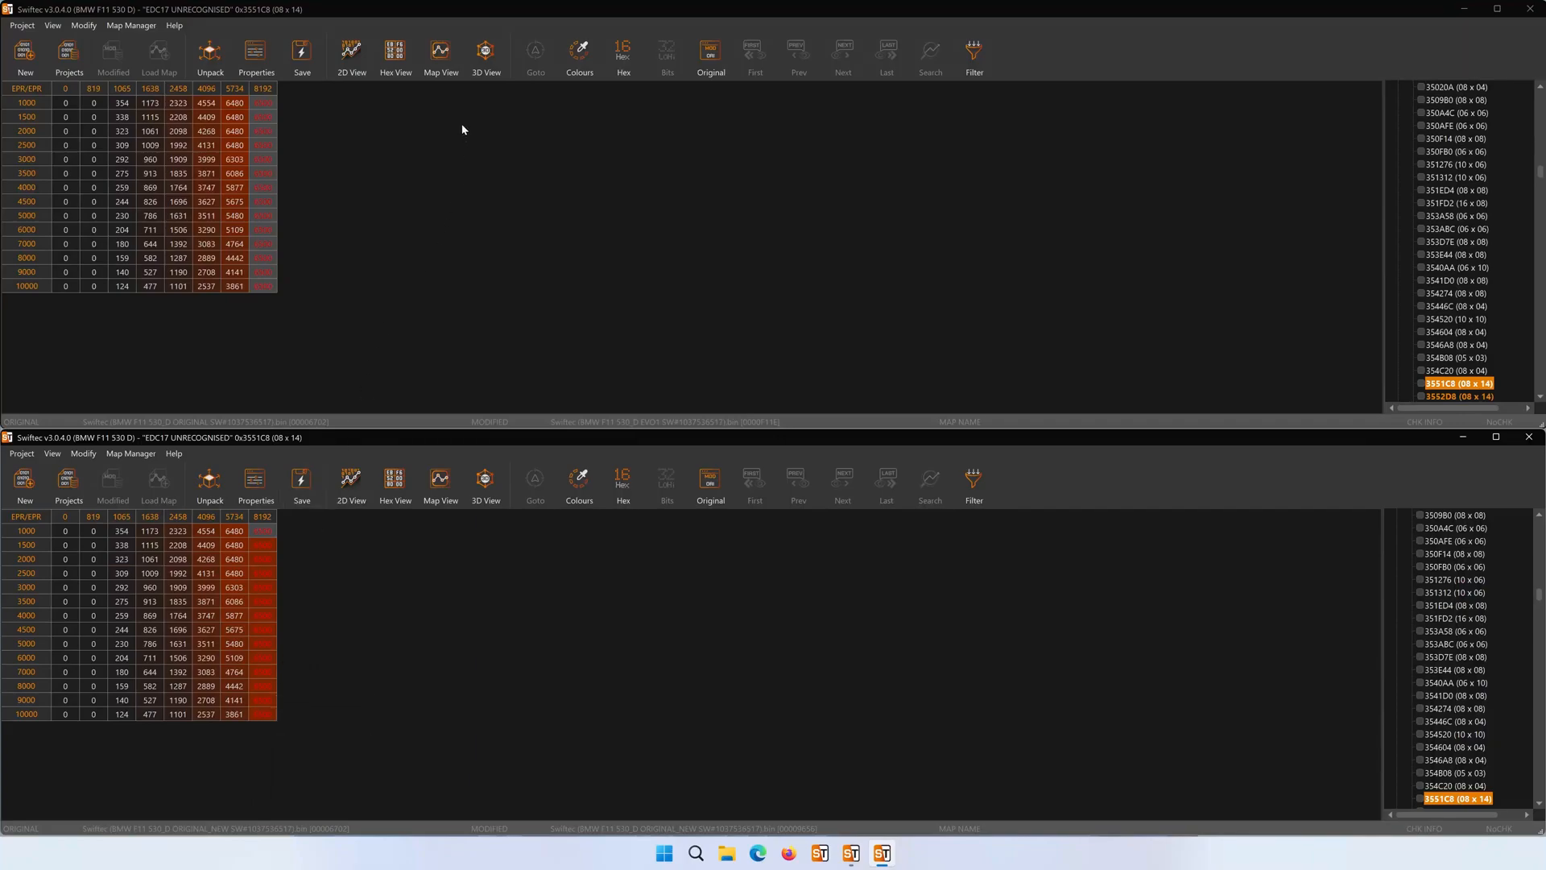
- Return both projects from the map 3551C8 table to the 2D view
left_click(355, 62)
left_click(355, 61)
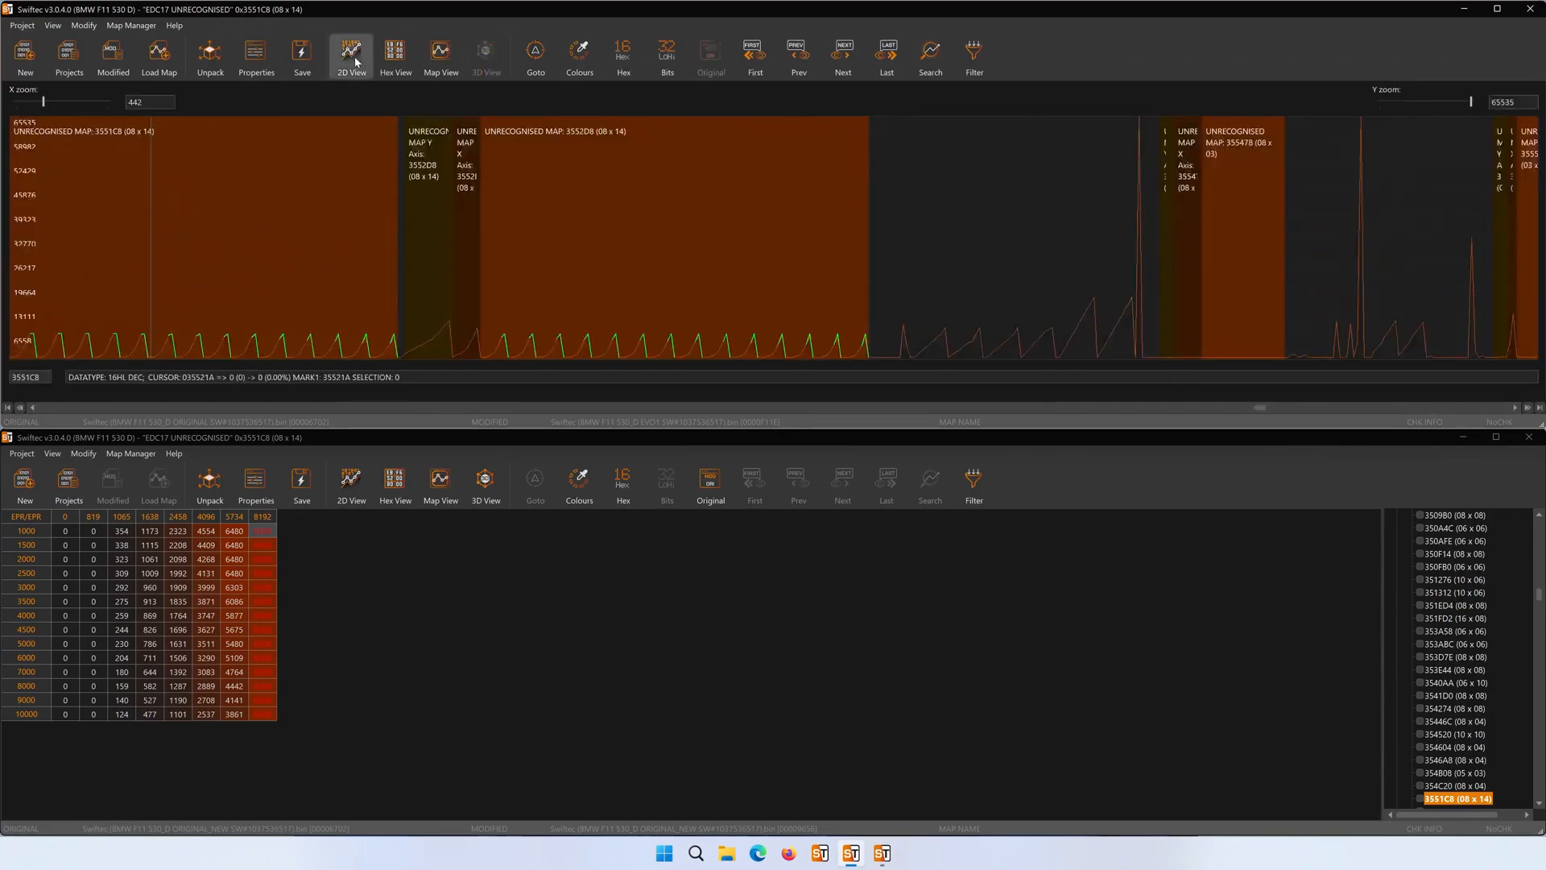
left_click(351, 483)
left_click(351, 483)
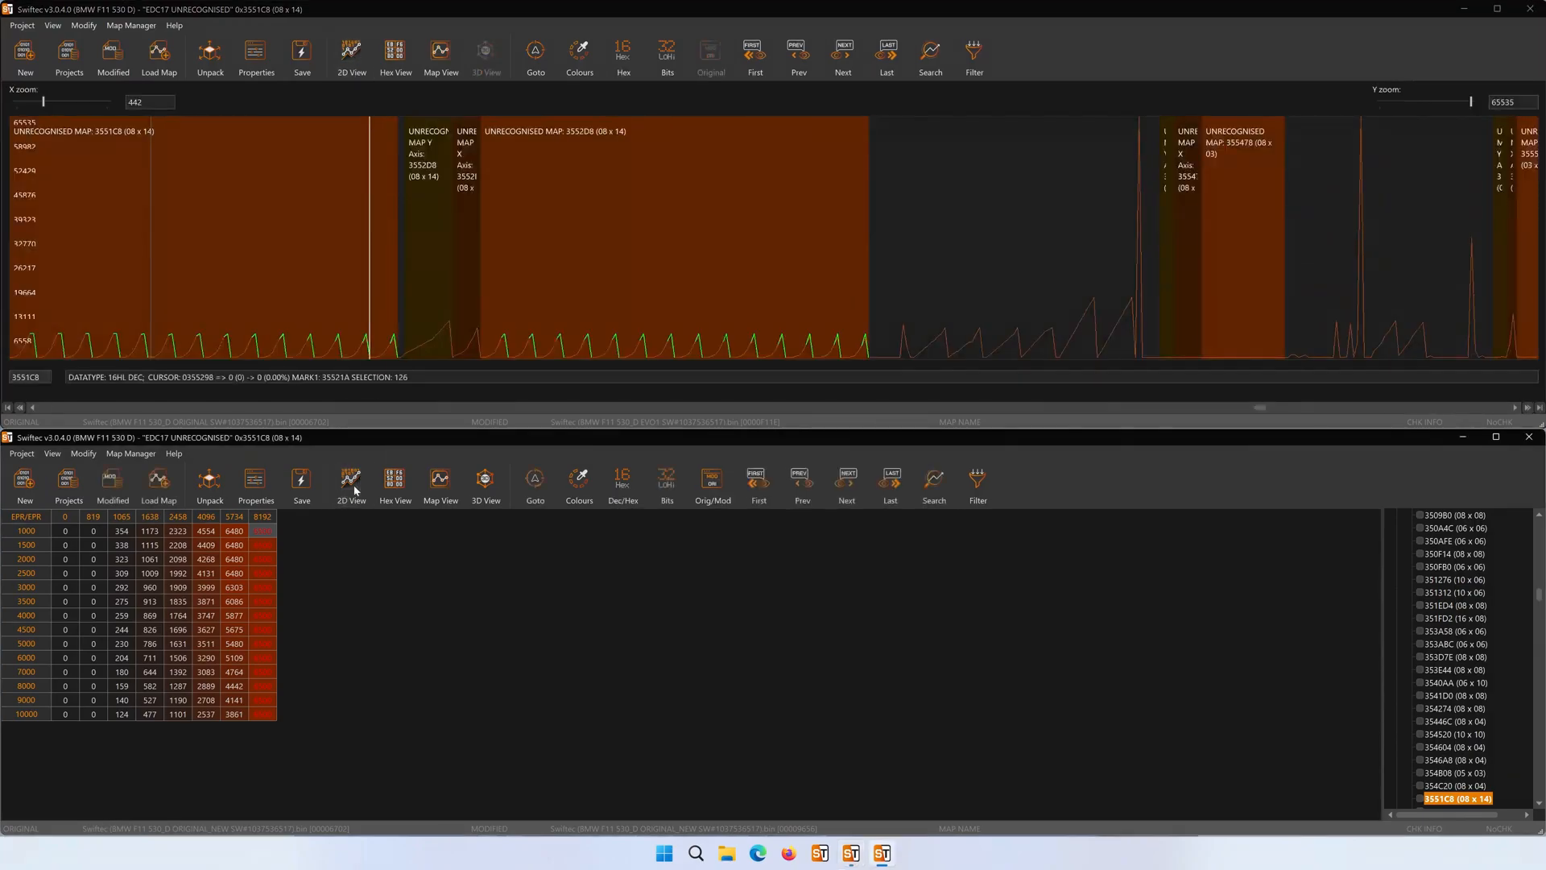